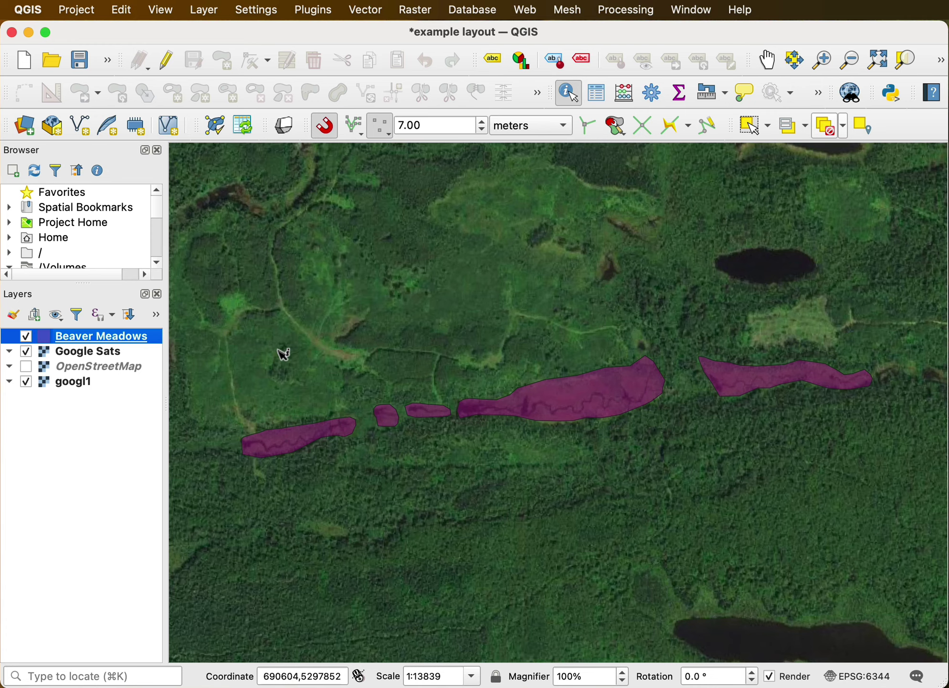
Step: Identify each Beaver Meadows polygon (ids 4, 5, NULL, 1, 3), then clear the results
left_click(590, 399)
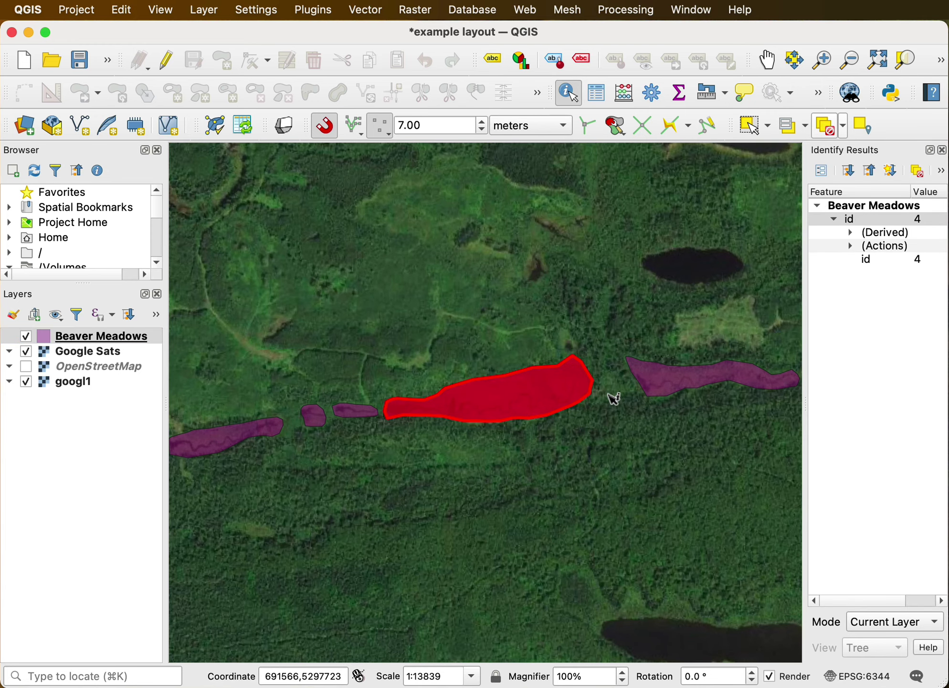
left_click(709, 385)
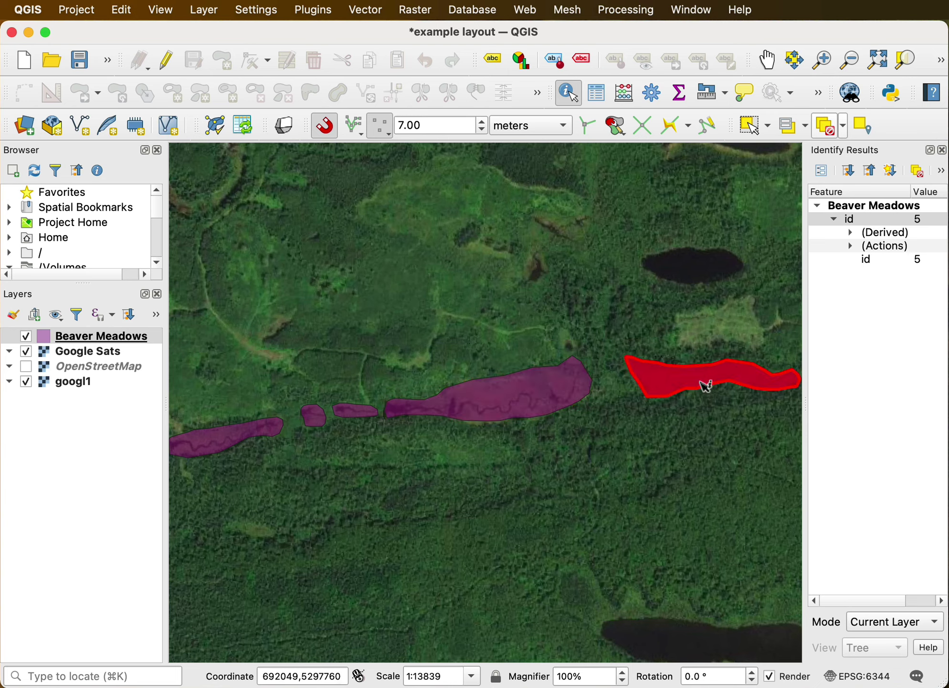
left_click(357, 414)
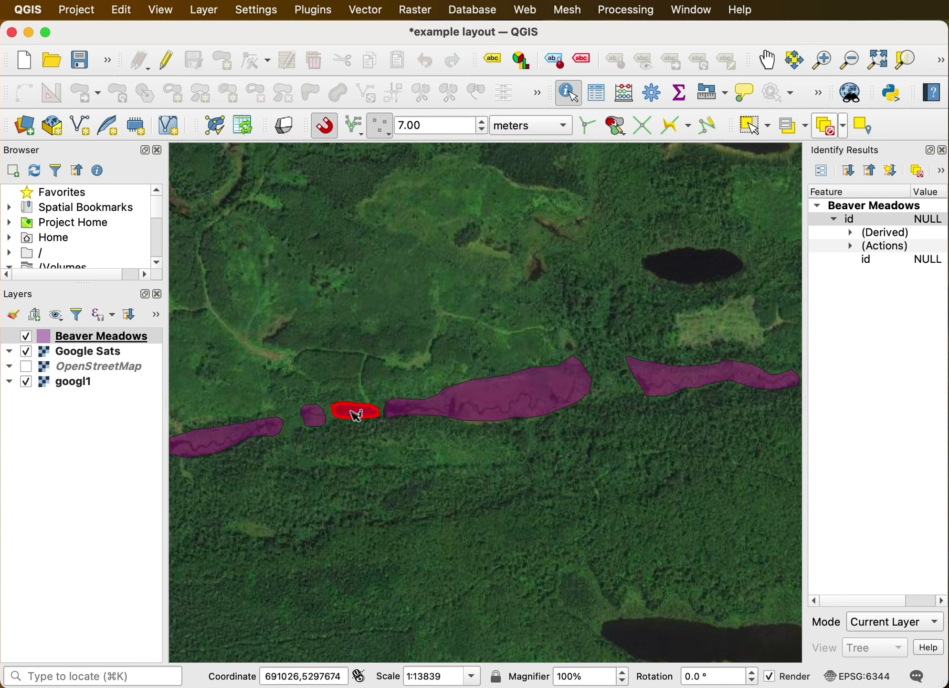
left_click(320, 419)
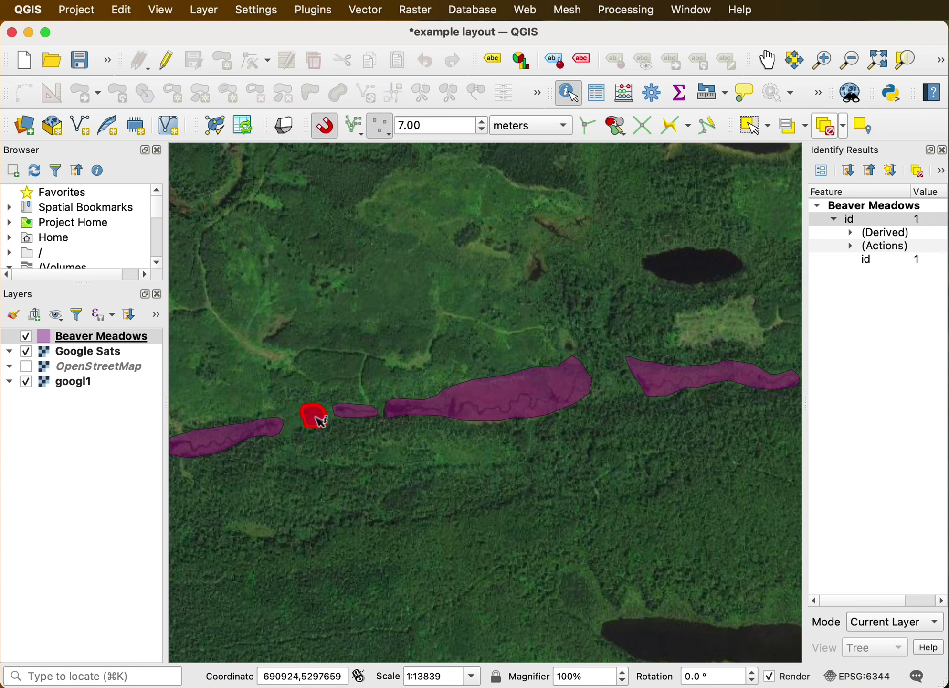
left_click(244, 431)
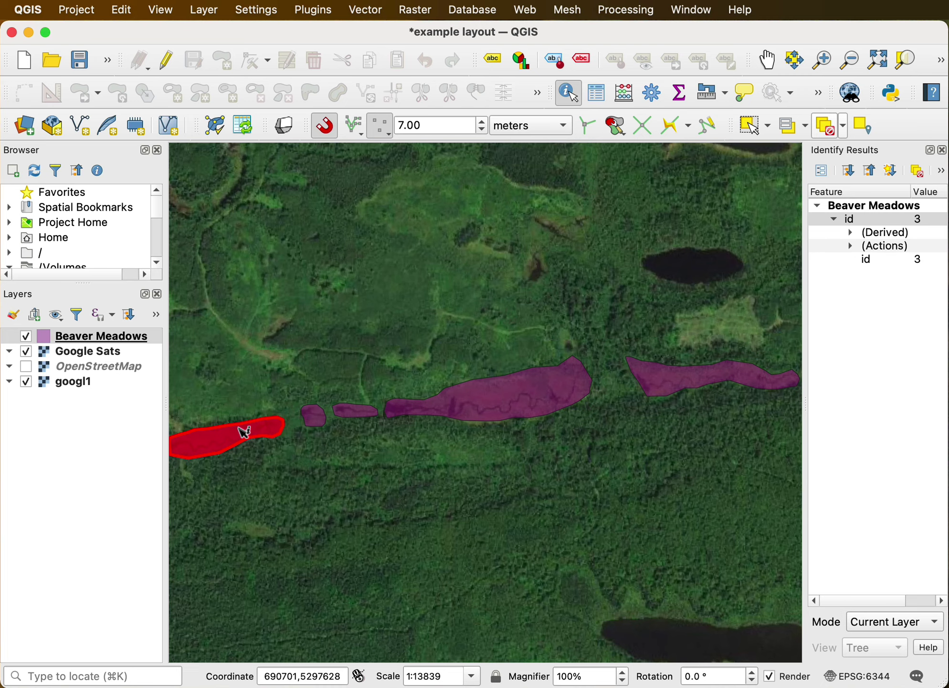
left_click(300, 338)
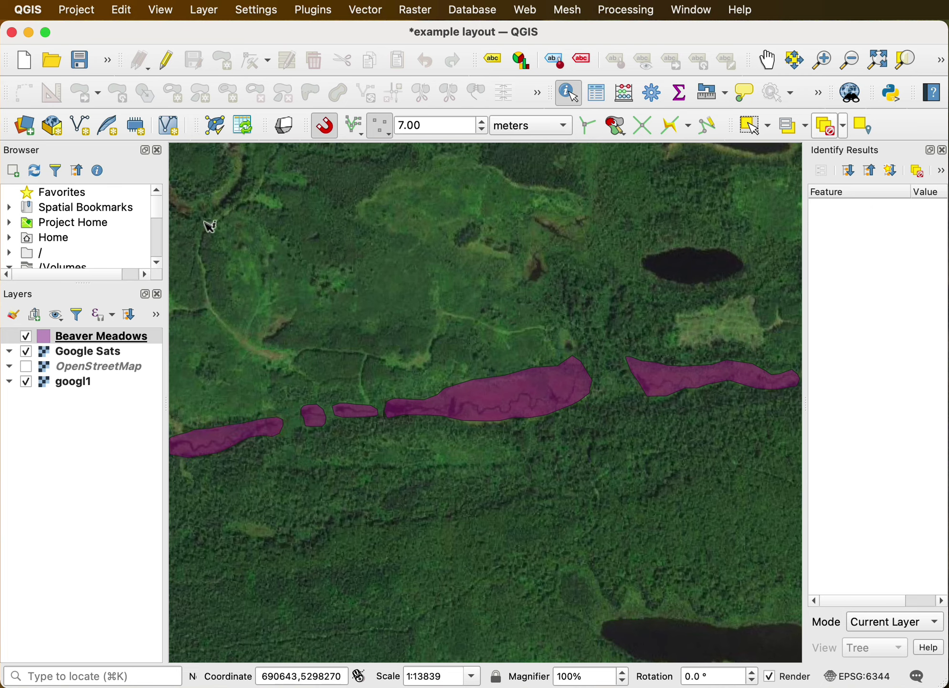
Step: Turn on editing for Beaver Meadows and open its attribute table
left_click(163, 61)
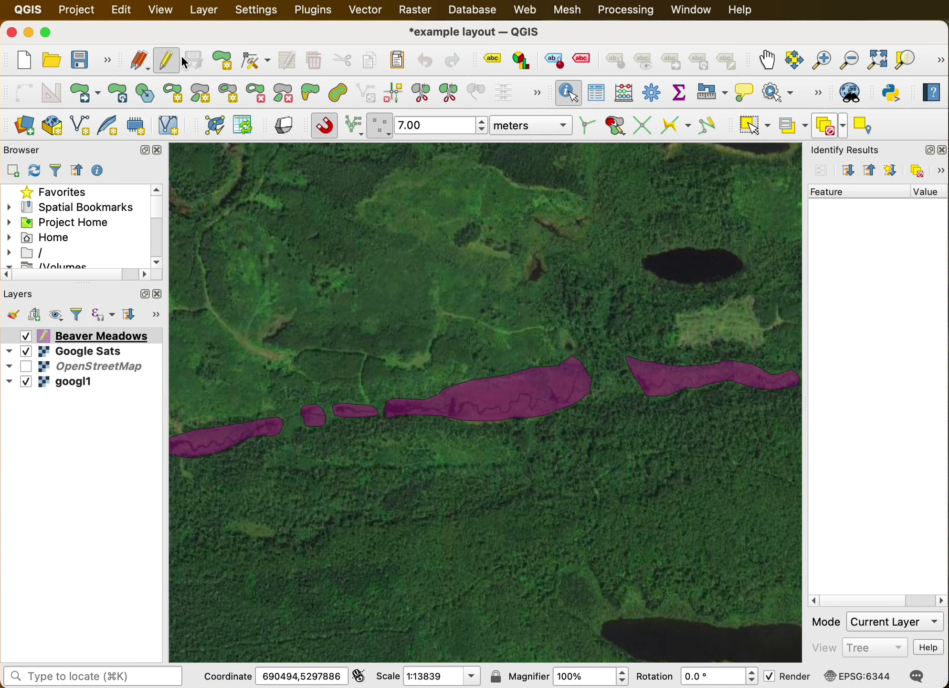
right_click(119, 338)
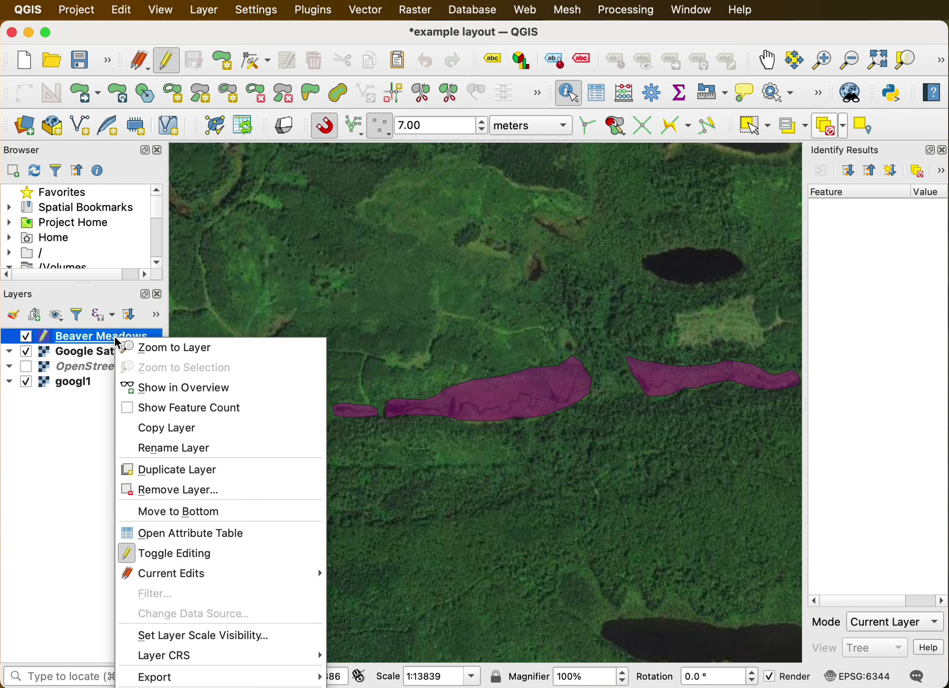
left_click(190, 532)
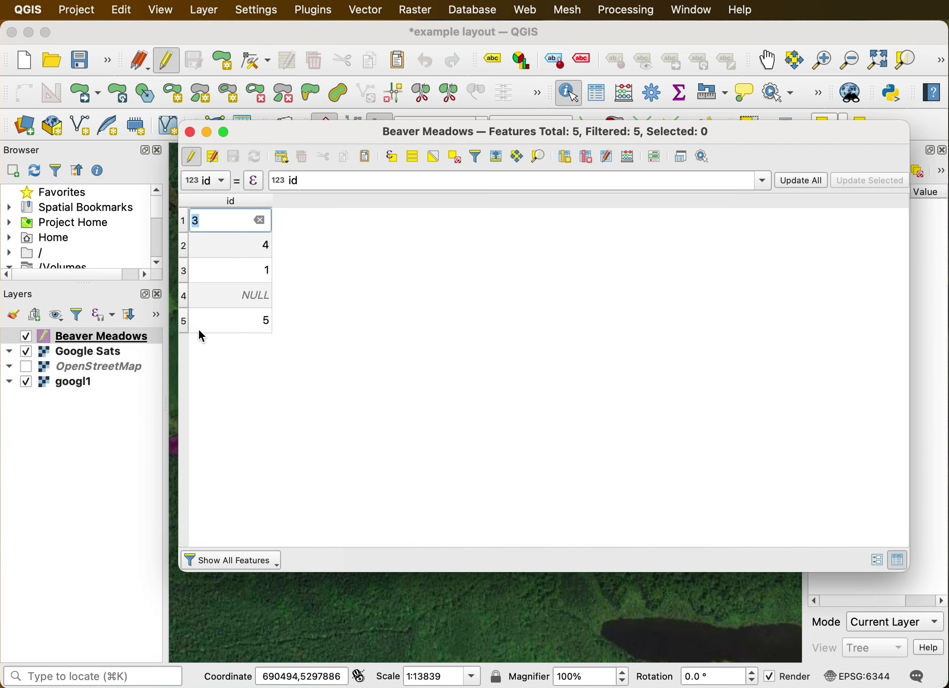
Step: Move and narrow the attribute table window, then toggle editing off and back on
mouse_move(276, 129)
left_mouse_down()
mouse_move(268, 139)
mouse_move(308, 168)
left_mouse_up()
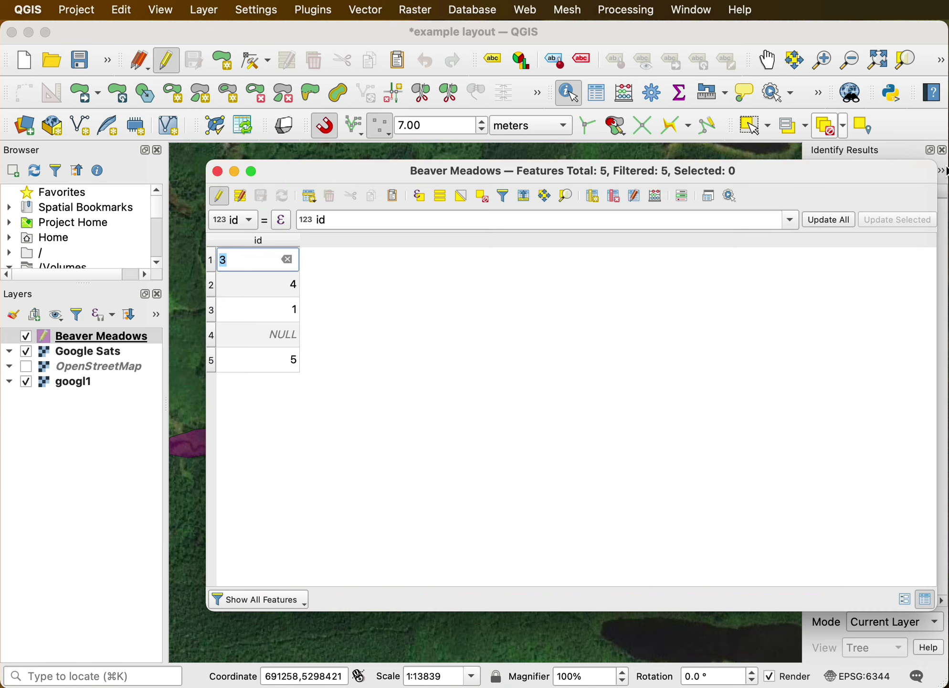
left_click_drag(832, 163, 571, 158)
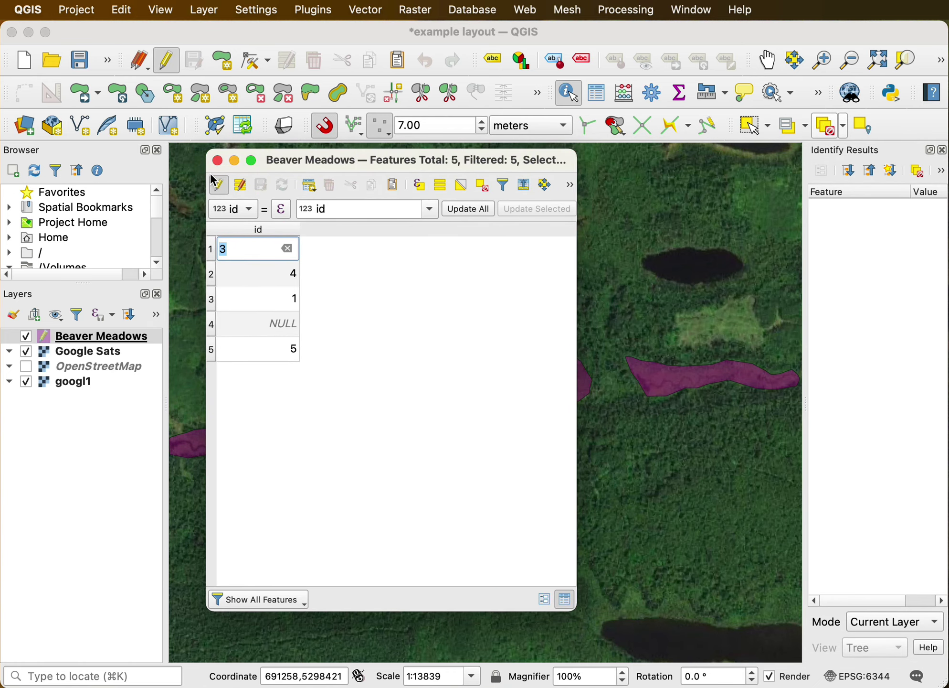
left_click(219, 193)
left_click(219, 184)
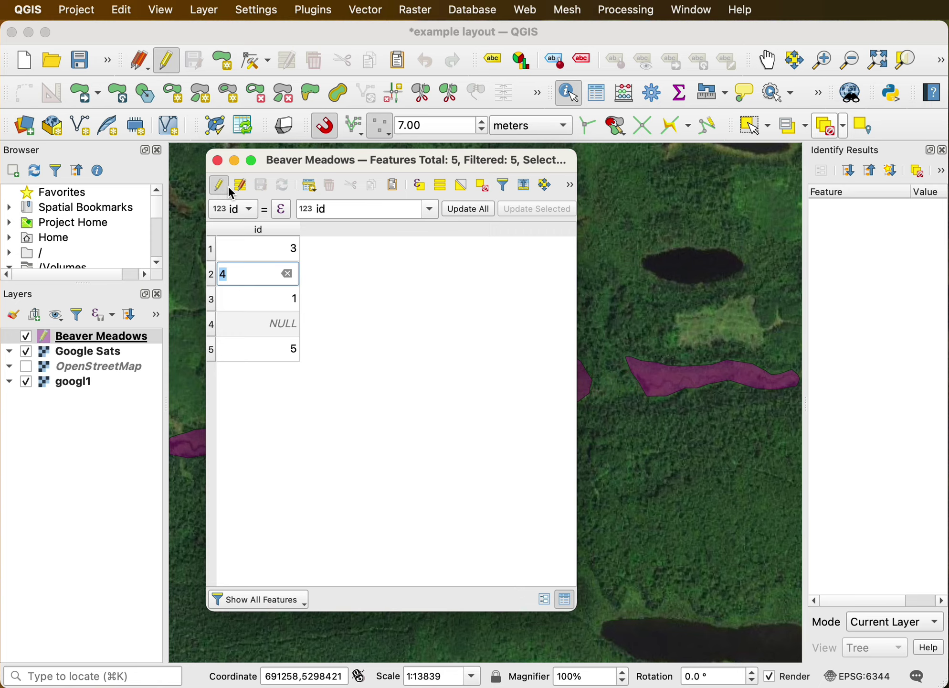
Step: Change the NULL id in row 4 to 2, save the edits, and reposition the table
double_click(280, 324)
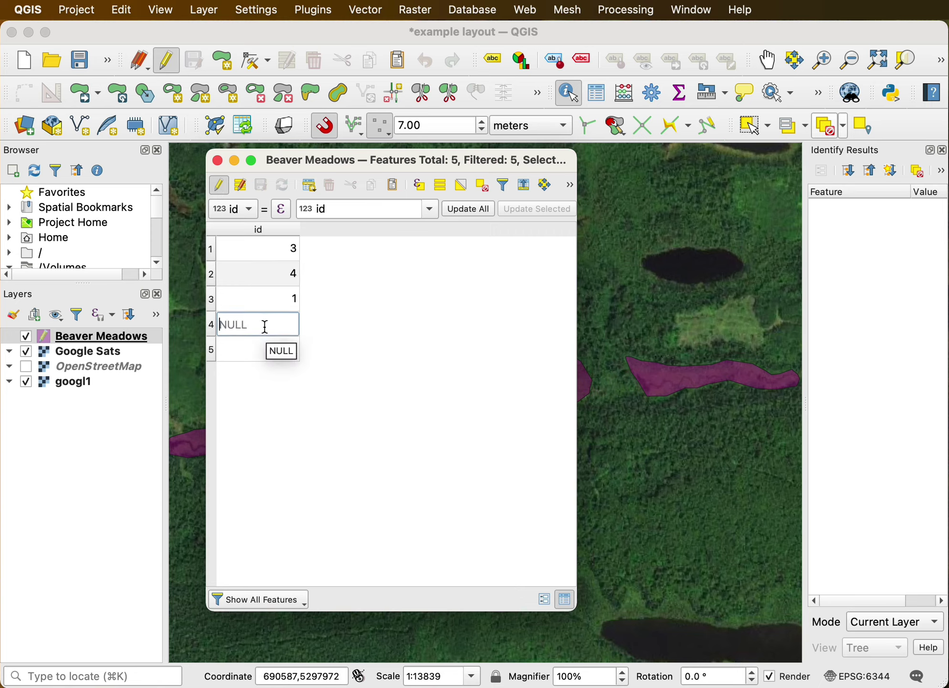
type("2")
key("Return")
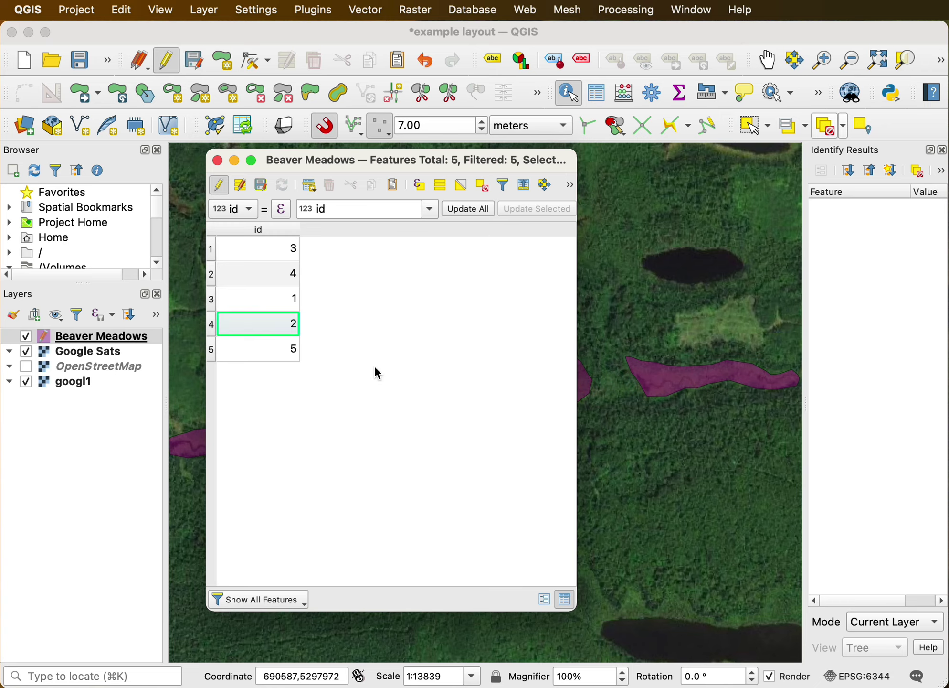
left_click(261, 184)
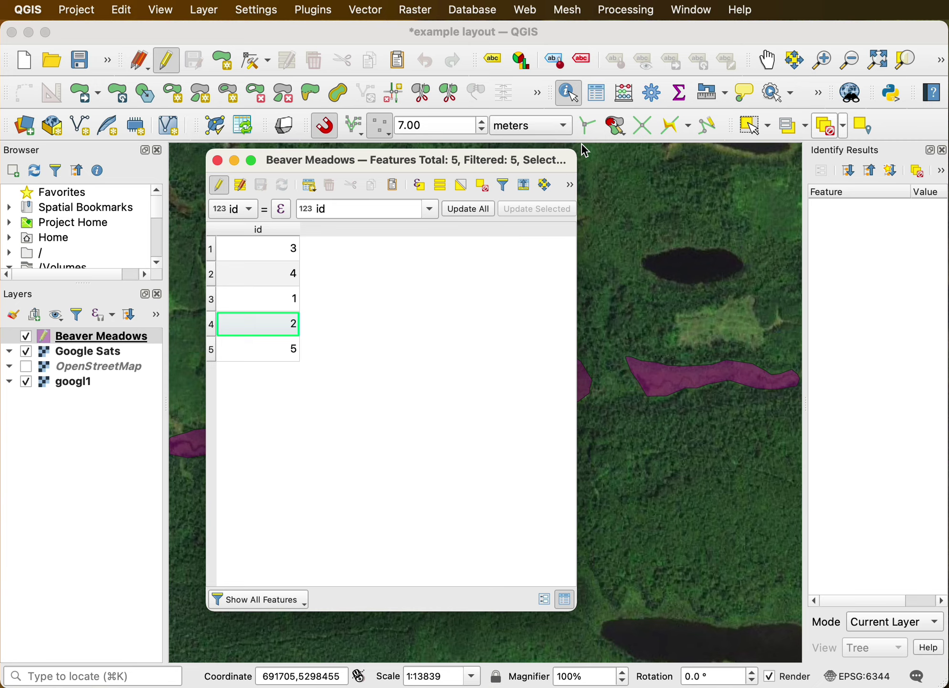
left_click_drag(575, 151, 665, 166)
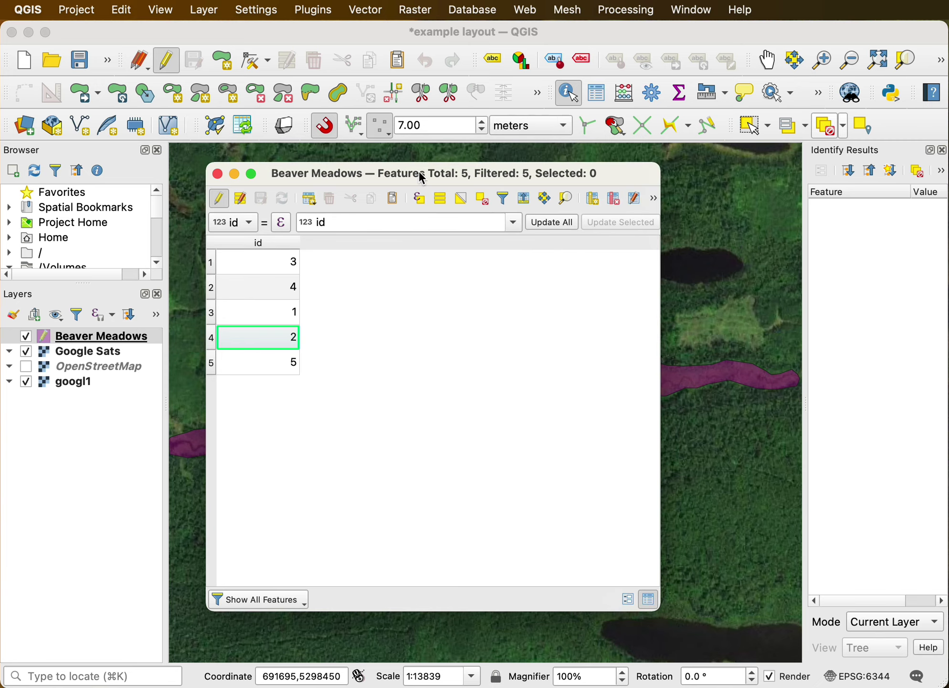
left_click_drag(419, 170, 447, 155)
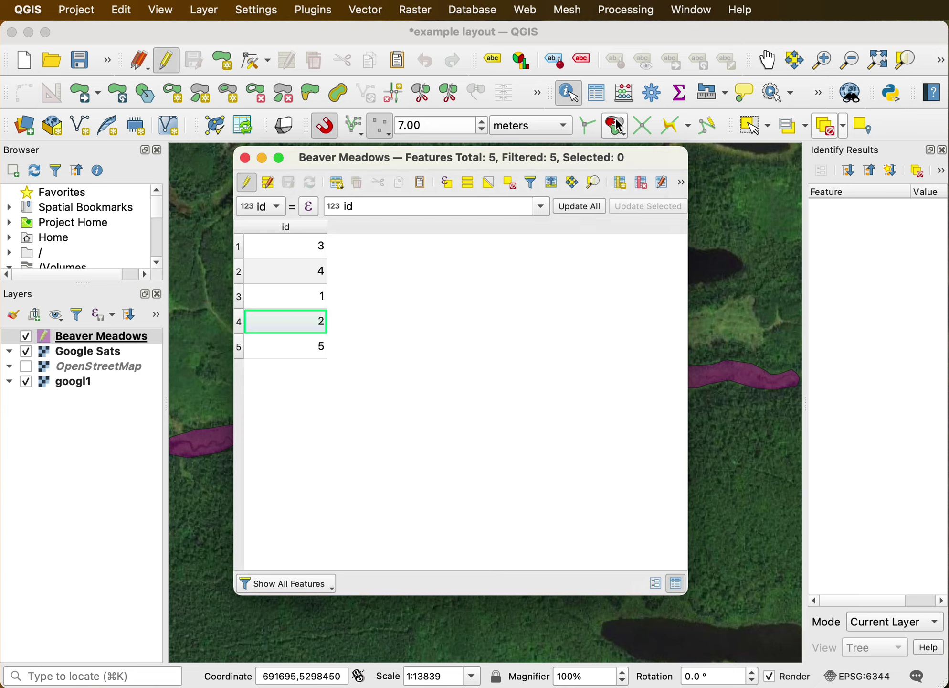
Step: In the Field Calculator, define new field AreaSqM as Decimal number (real) with precision 1
left_click(624, 90)
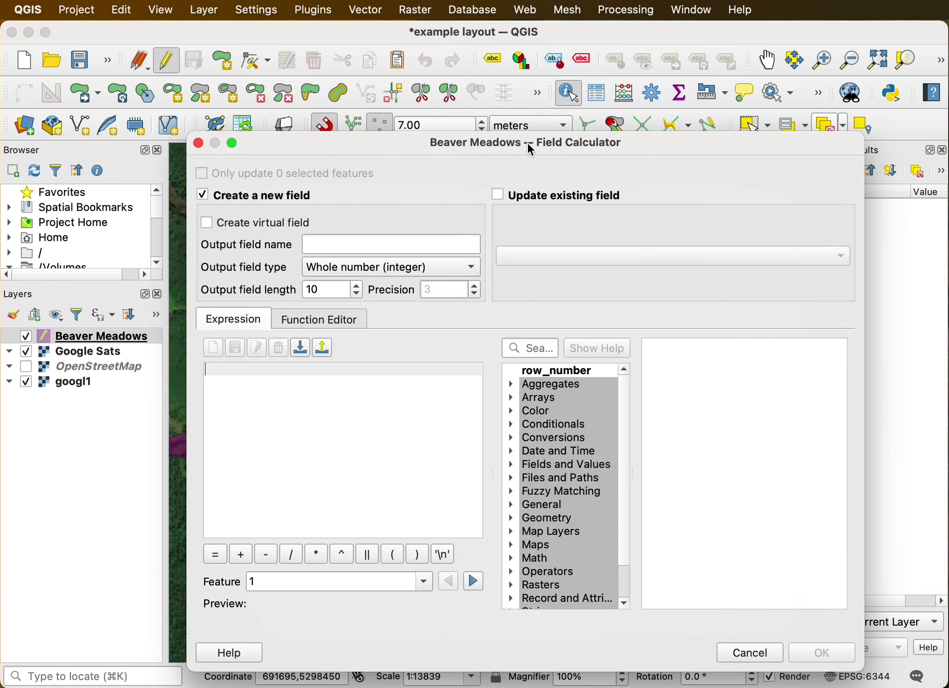
left_click_drag(527, 141, 524, 91)
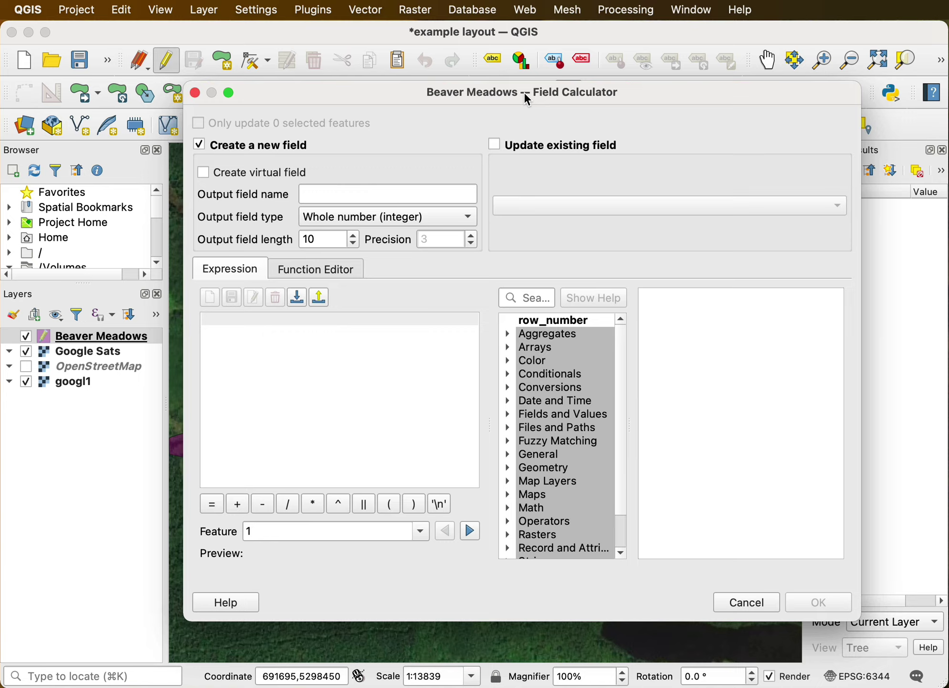
left_click(344, 191)
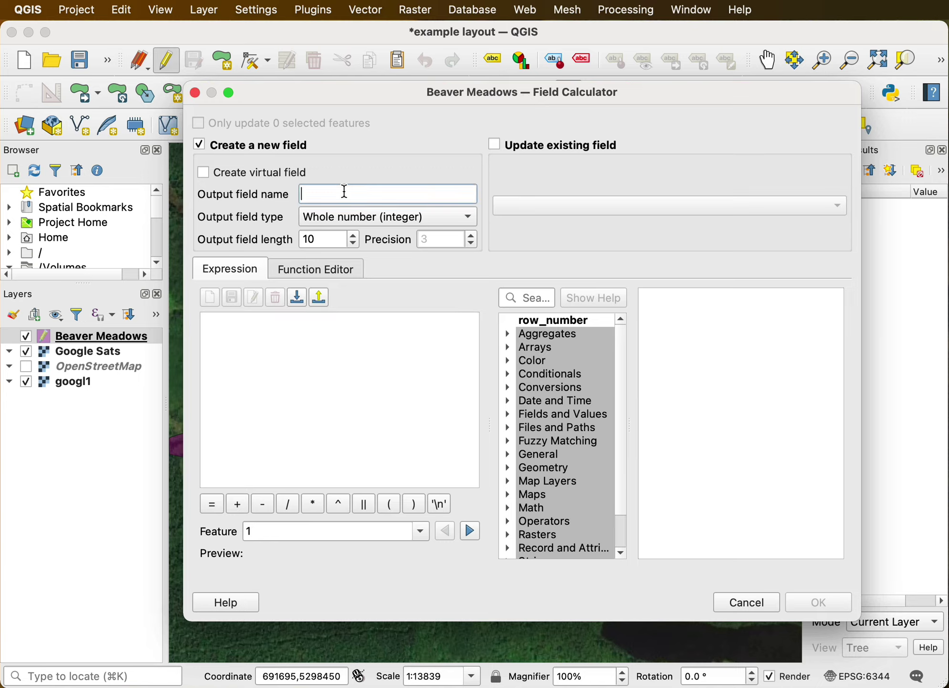
type("Are")
type("aS")
type("qM")
left_click(468, 216)
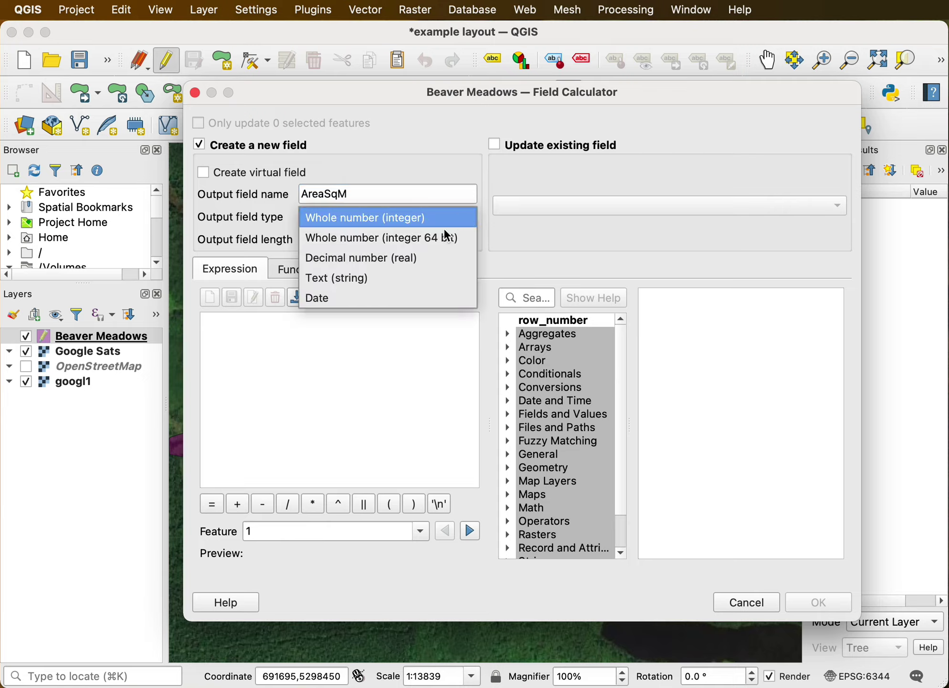
left_click(414, 258)
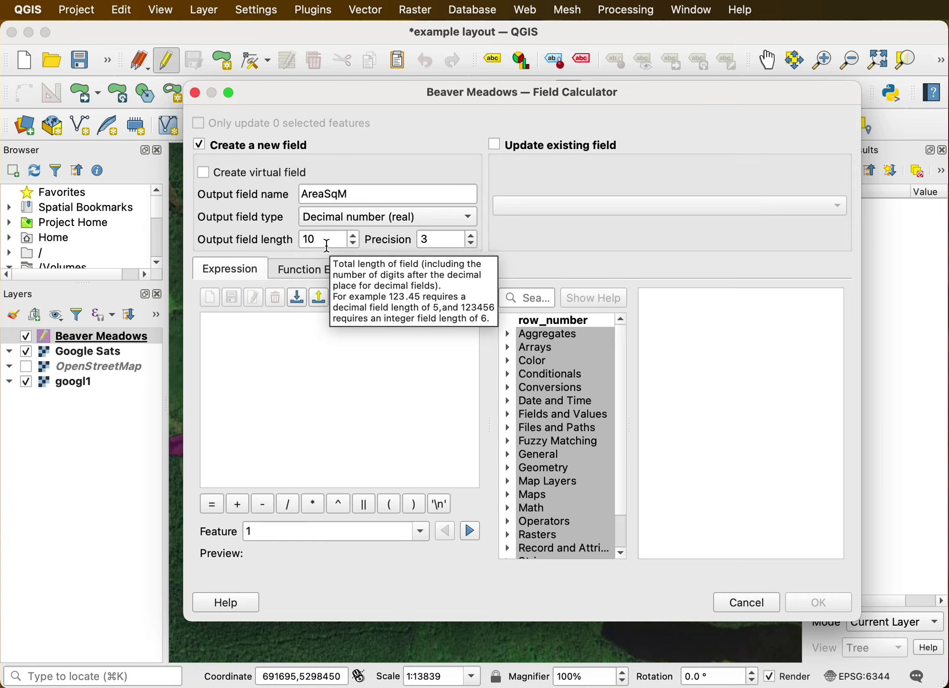
left_click(472, 243)
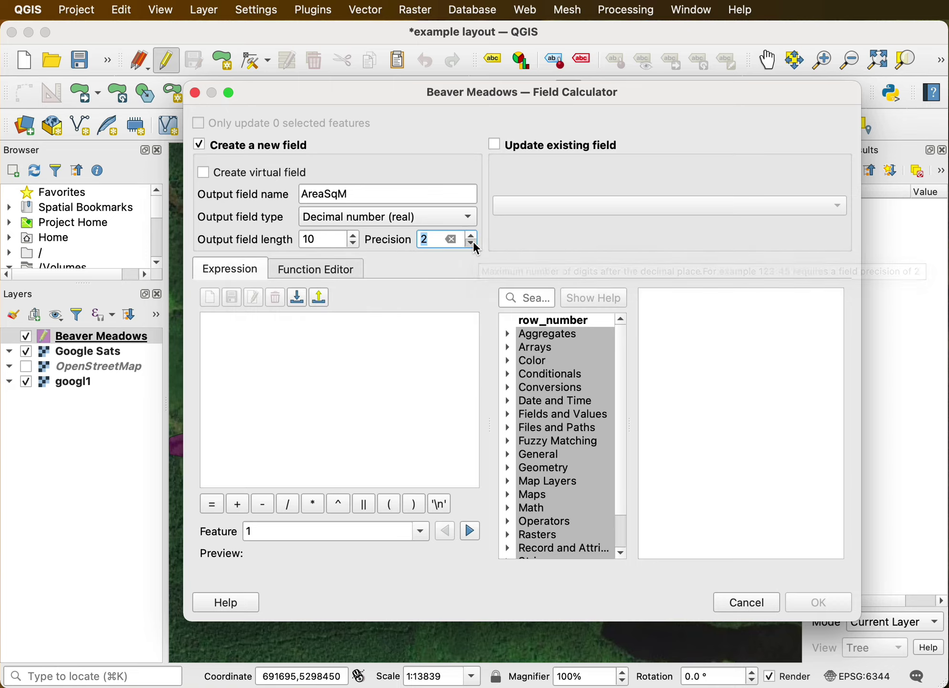
left_click(472, 244)
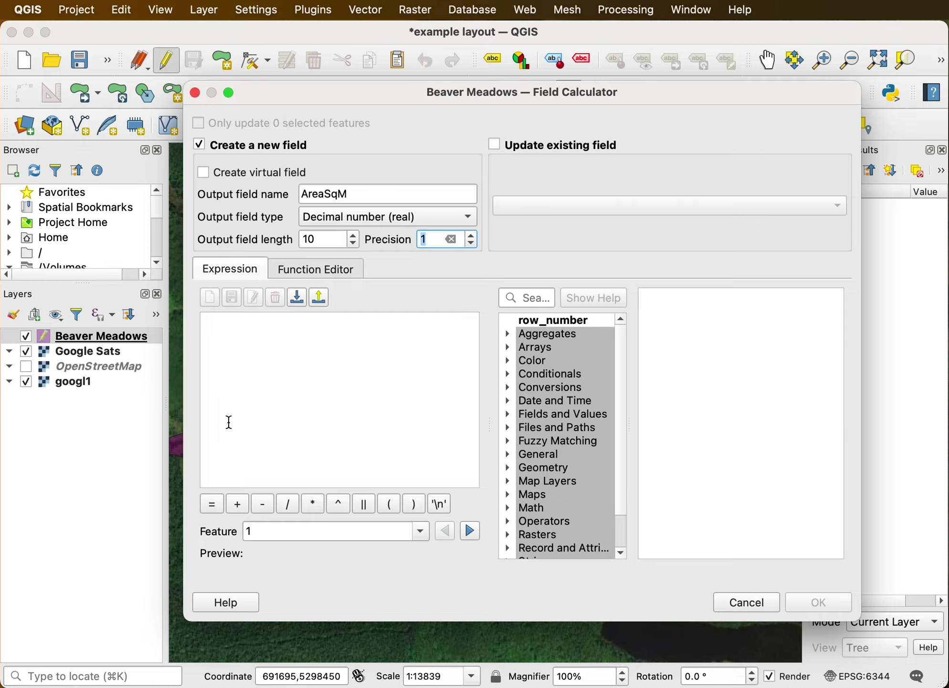
Step: Compute AreaSqM using the Geometry $area expression and run the calculation
left_click(509, 468)
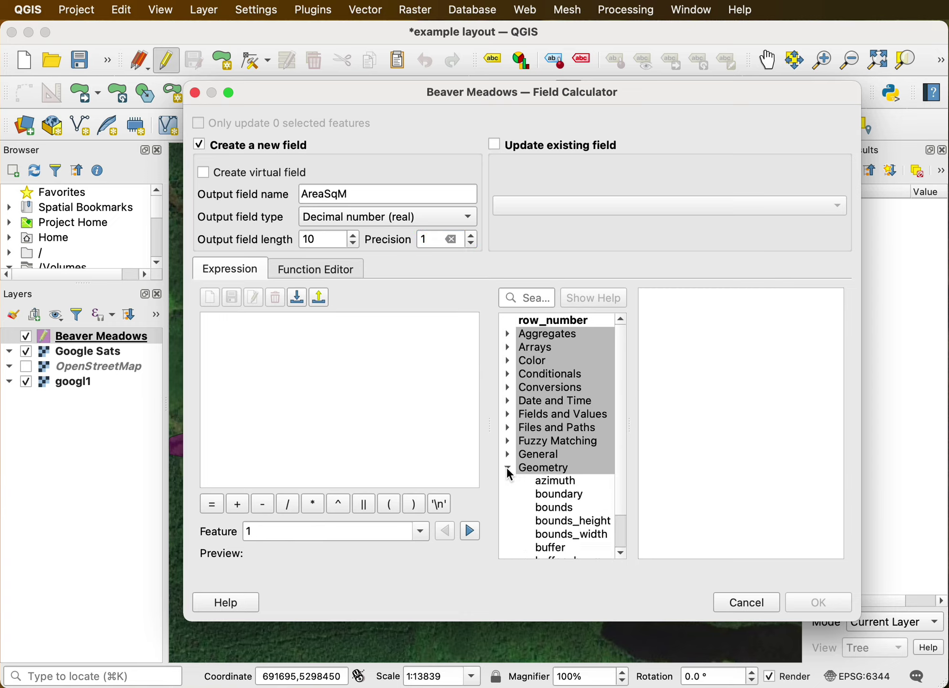
scroll(552, 468, "down", 3)
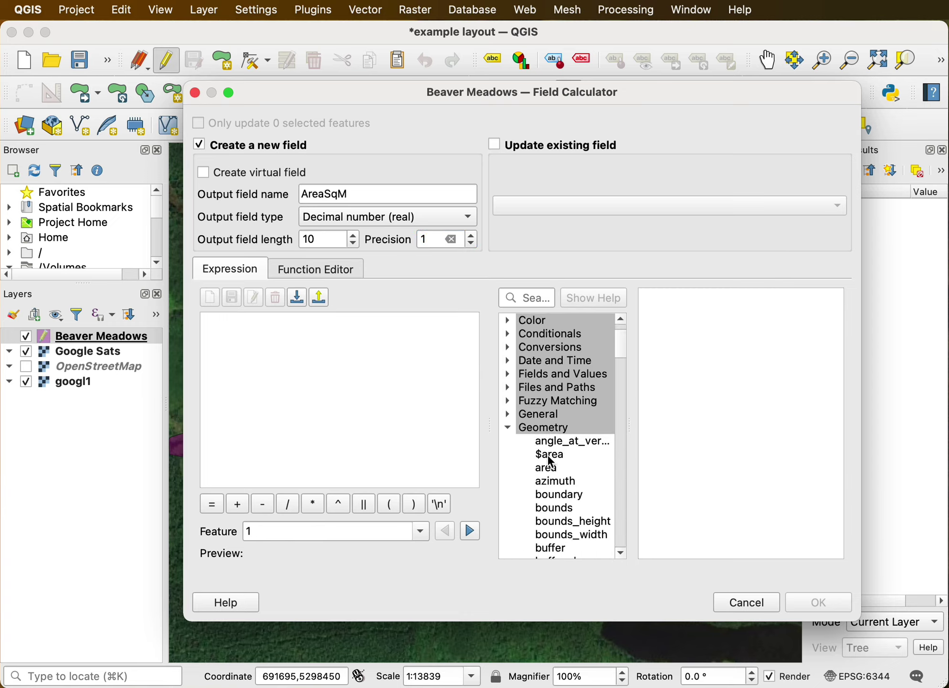
double_click(547, 453)
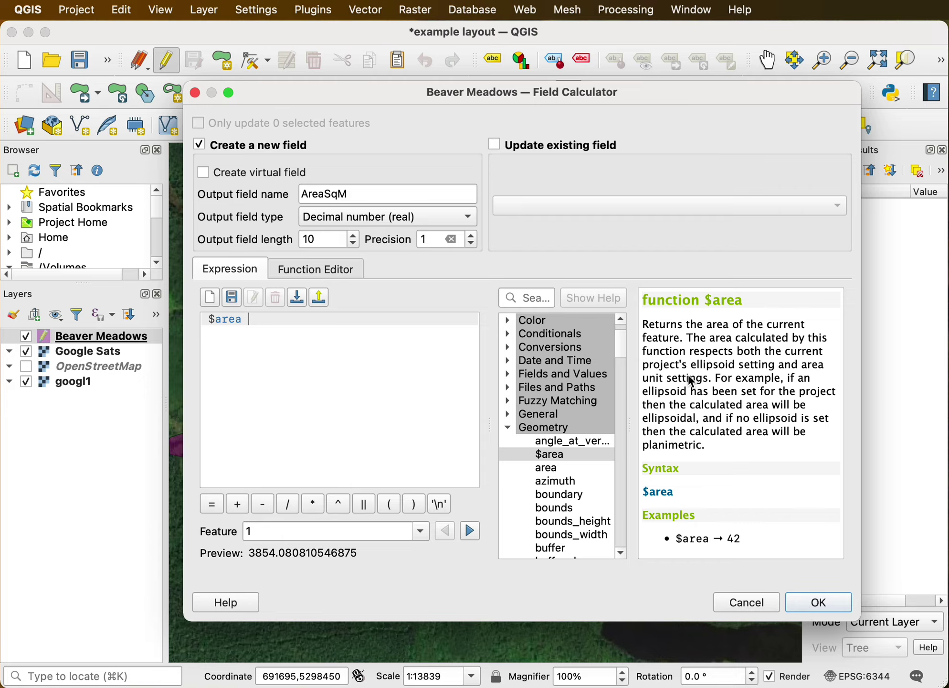
left_click(819, 602)
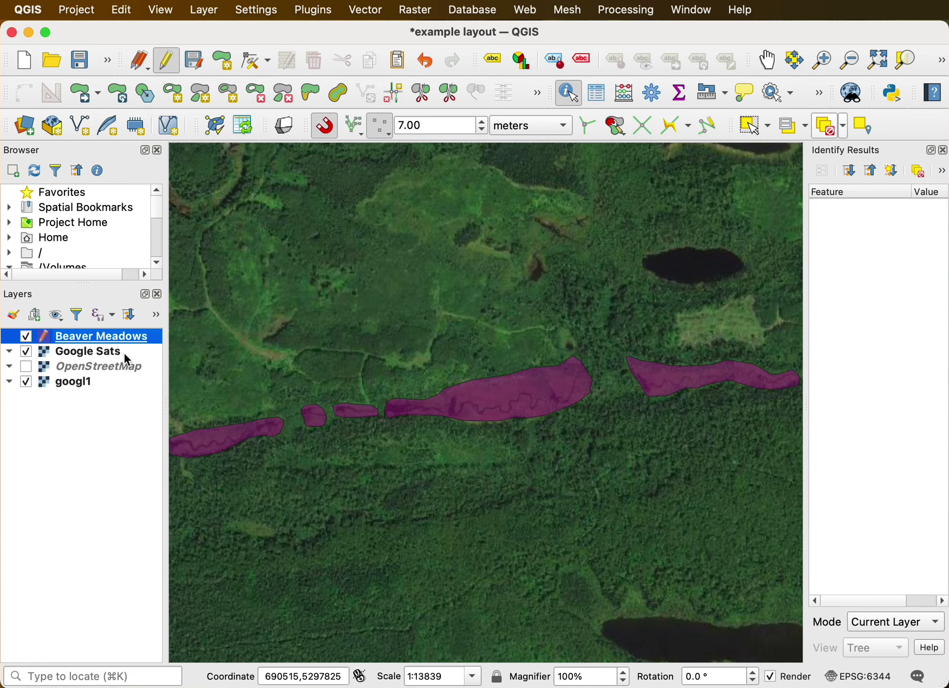
right_click(117, 340)
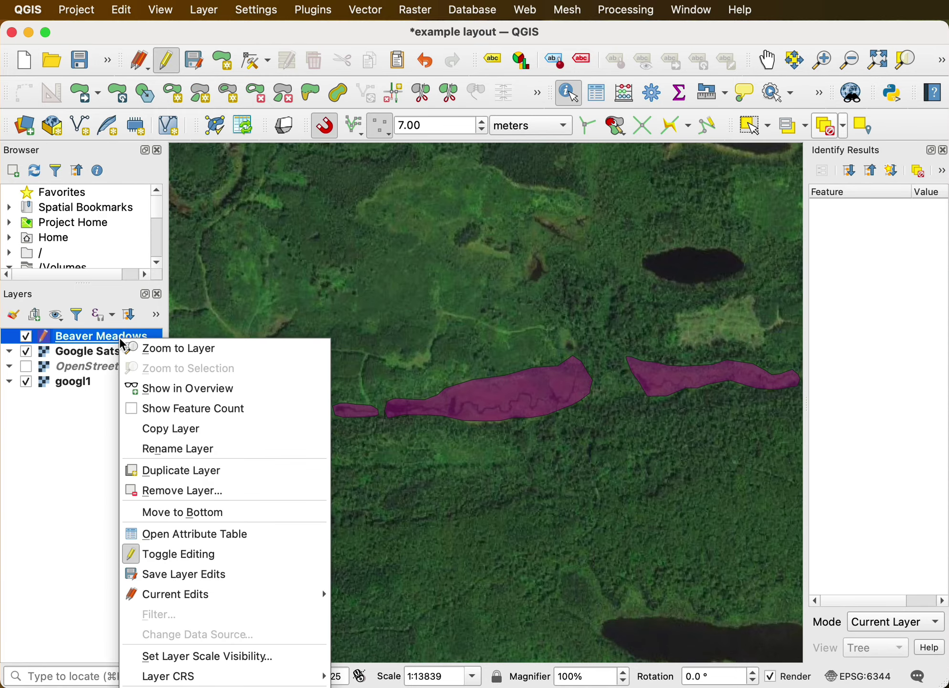
left_click(230, 534)
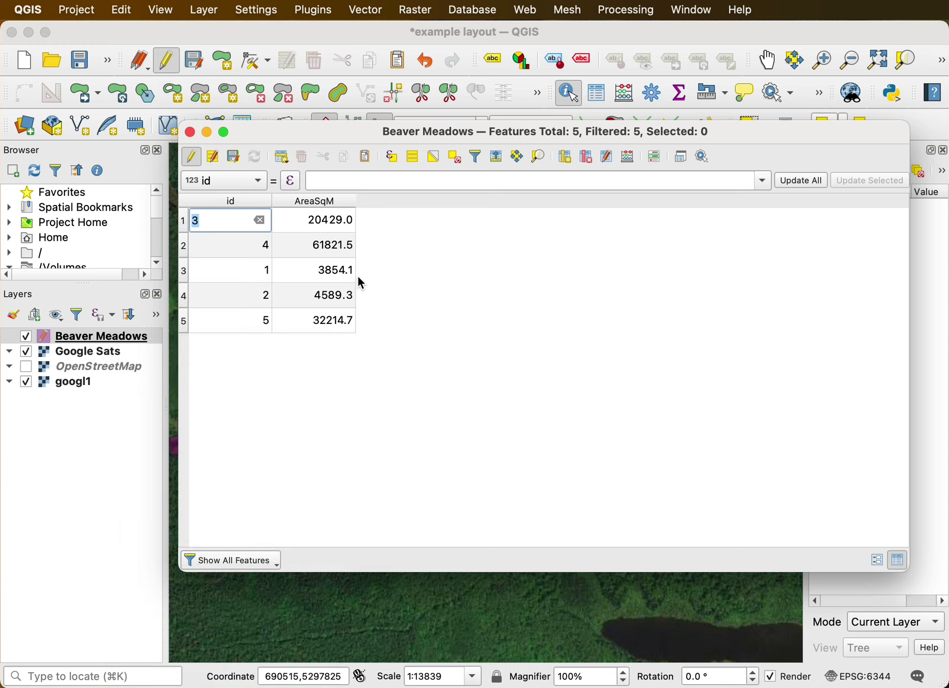
left_click(189, 133)
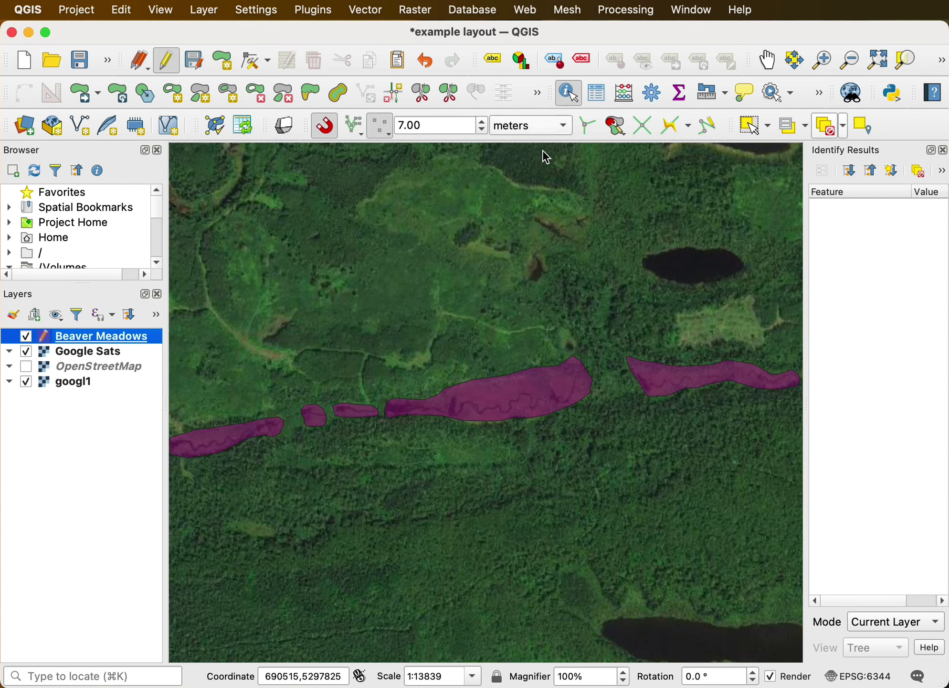
left_click(660, 384)
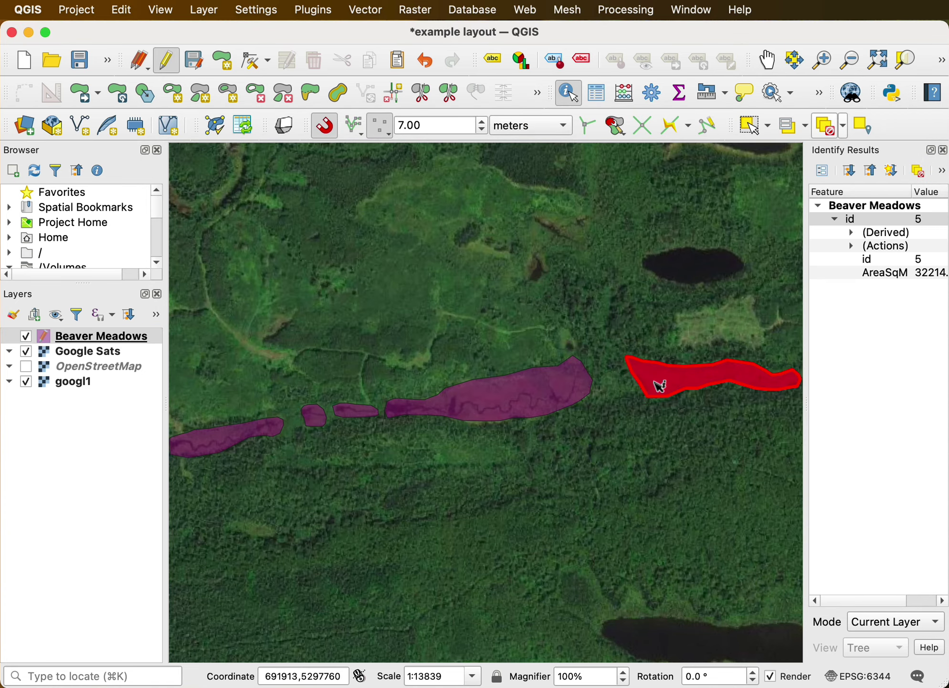
left_click(539, 404)
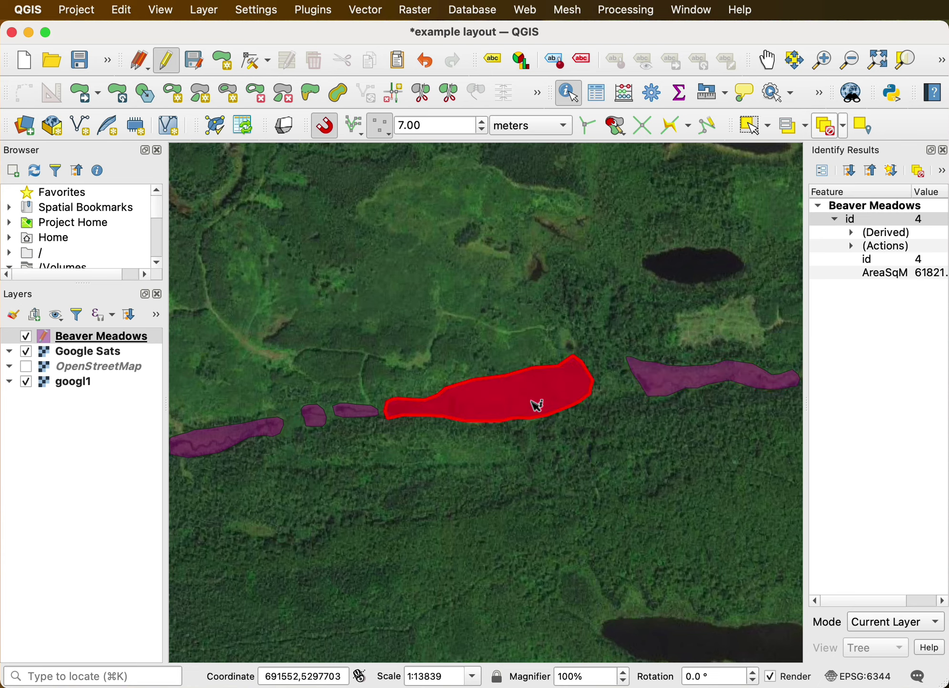
left_click(368, 413)
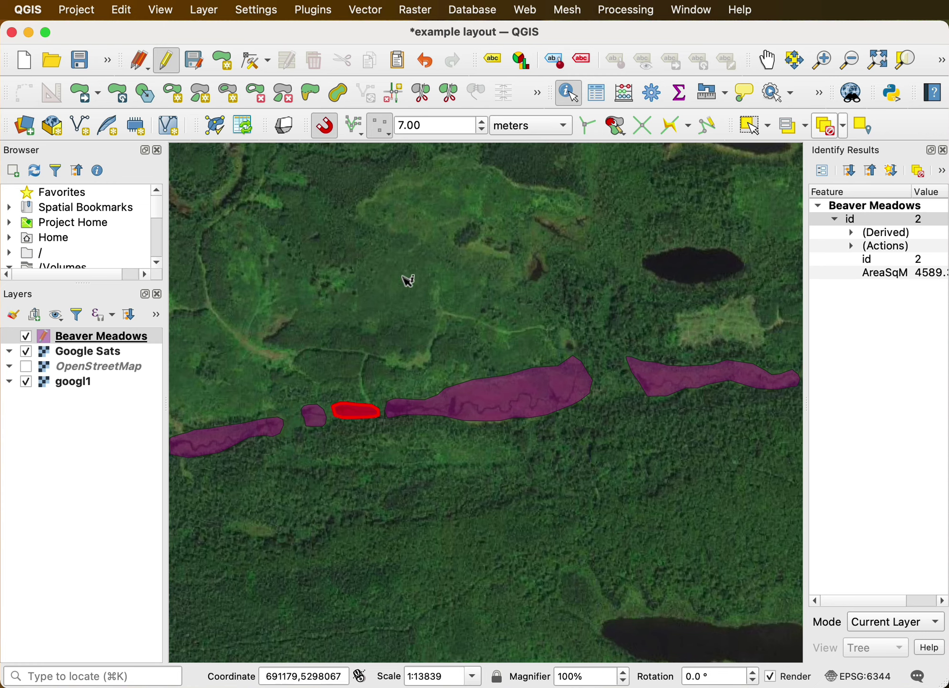
left_click(420, 270)
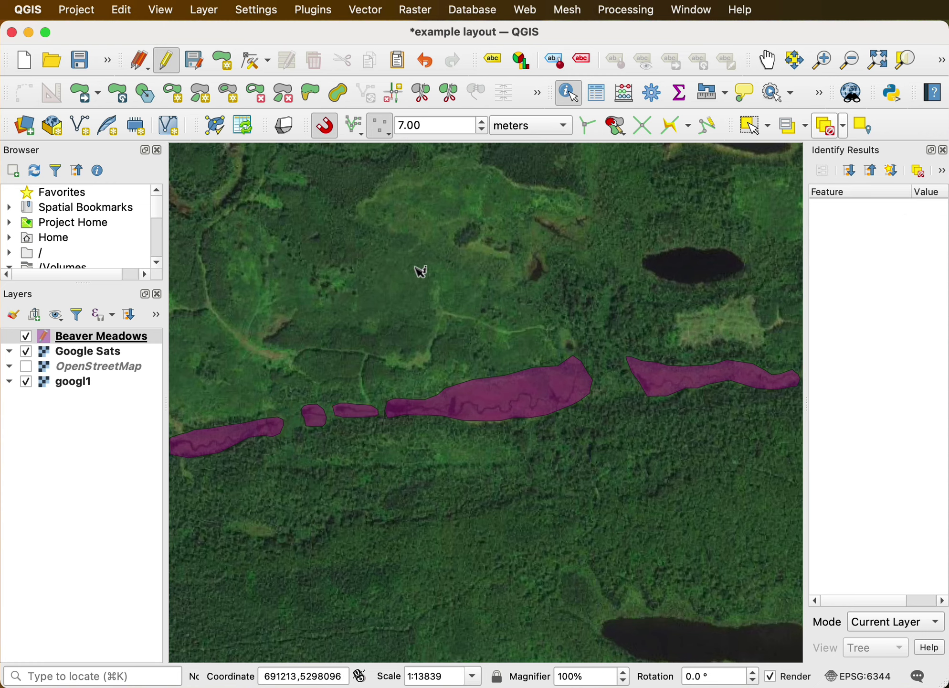
Step: Open the Beaver Meadows attribute table and add a Decimal number (real) field named Acres
right_click(115, 335)
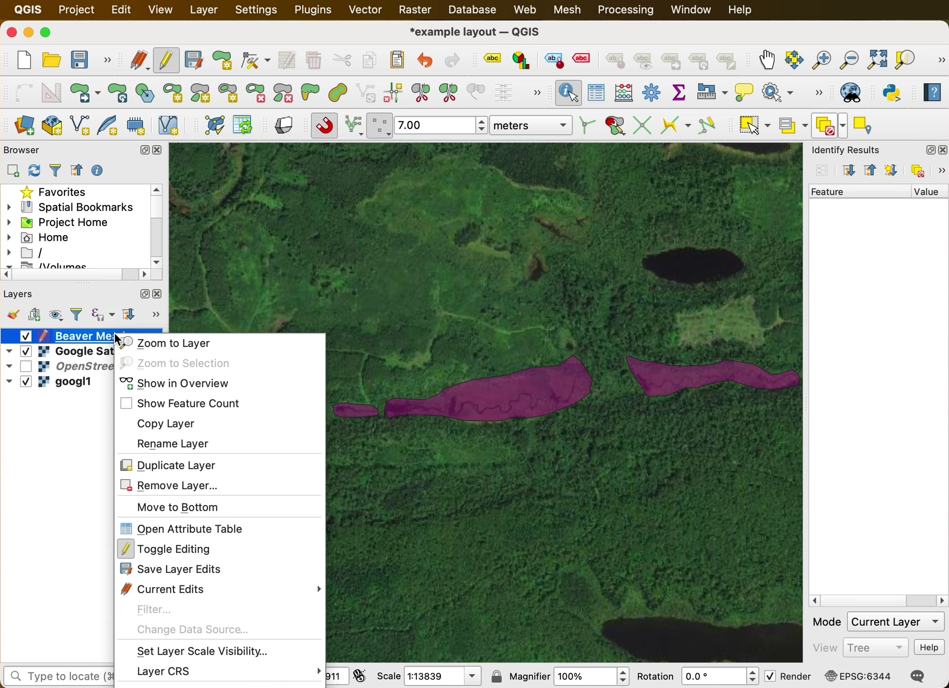
left_click(223, 526)
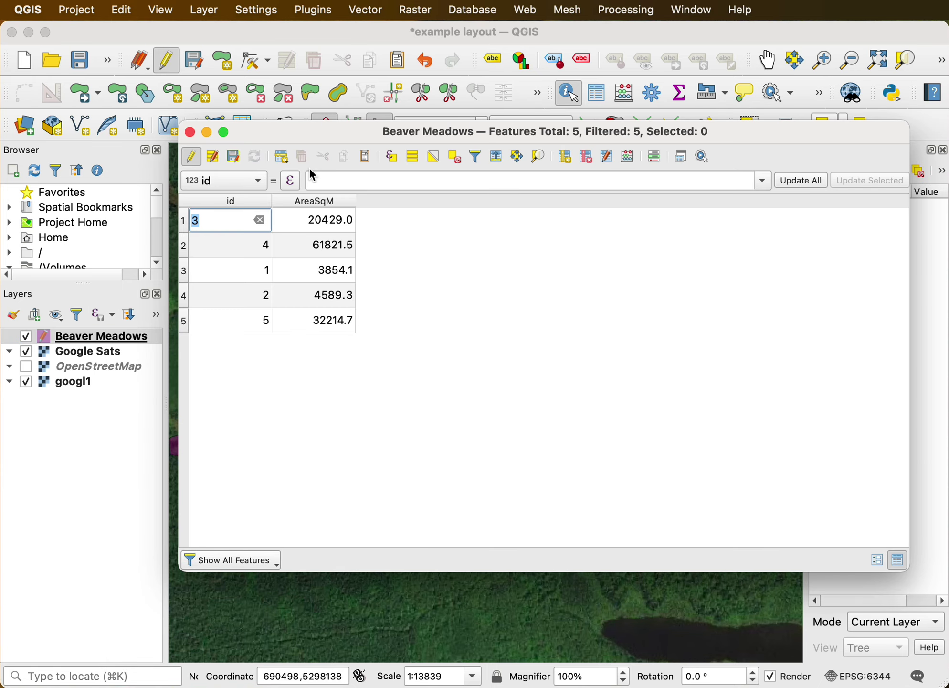
left_click(563, 156)
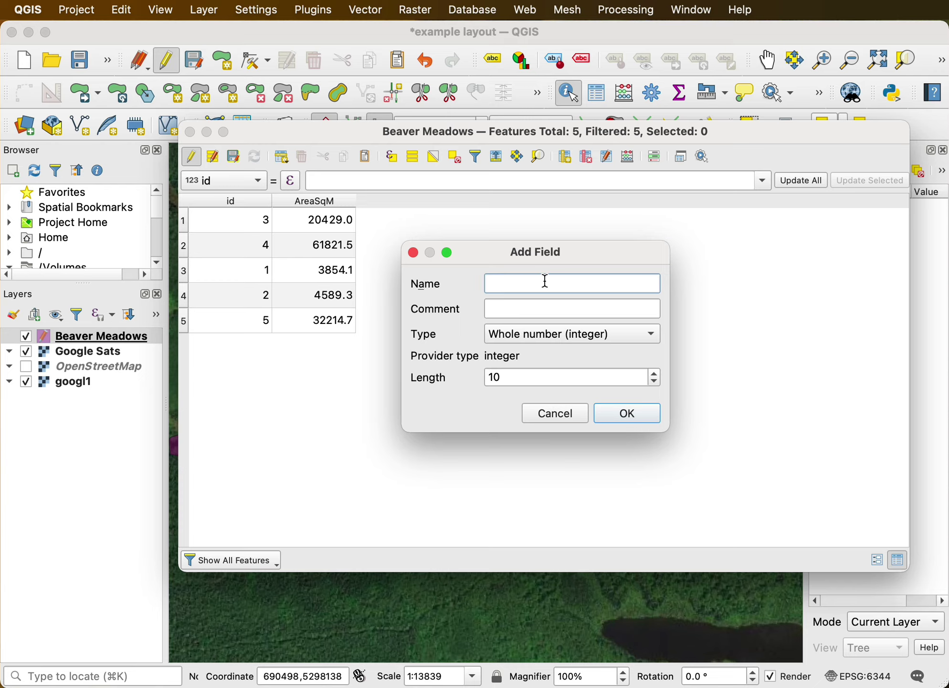
type("Acre")
type("a")
key("BackSpace")
type("s")
left_click(645, 332)
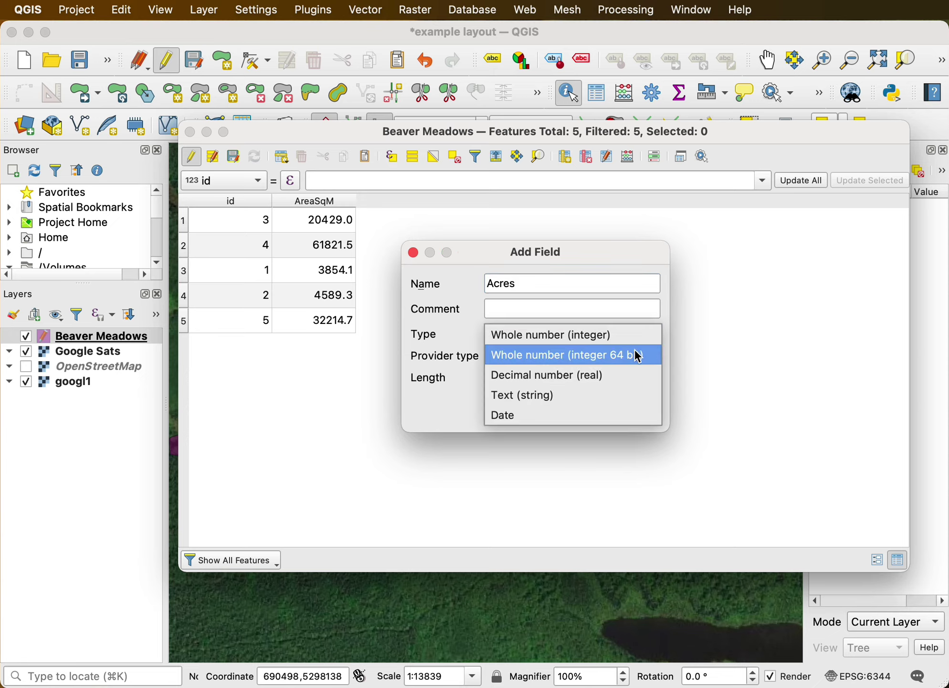
left_click(610, 375)
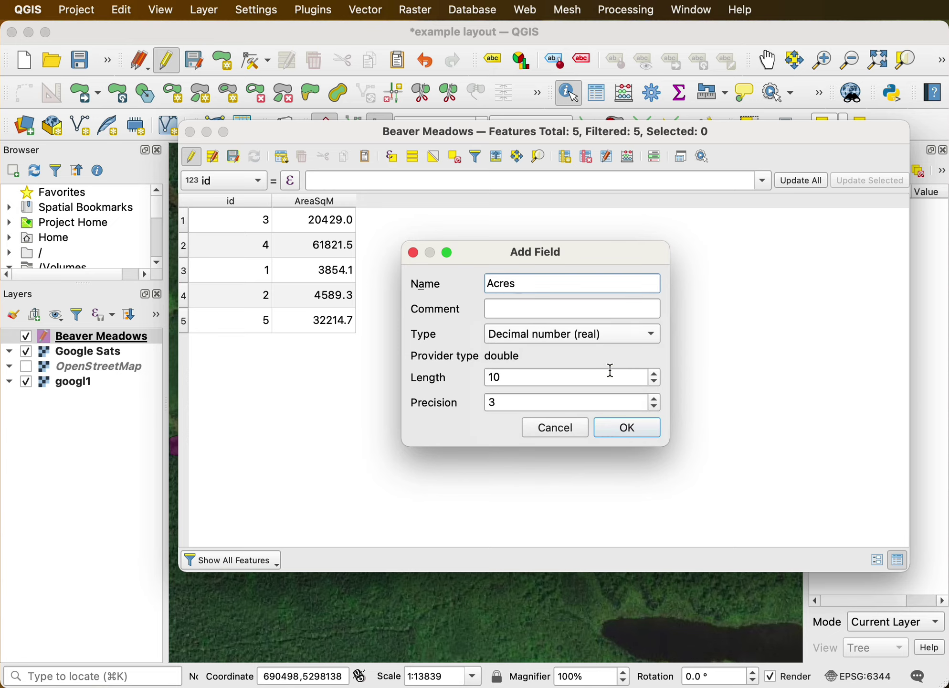
left_click(626, 429)
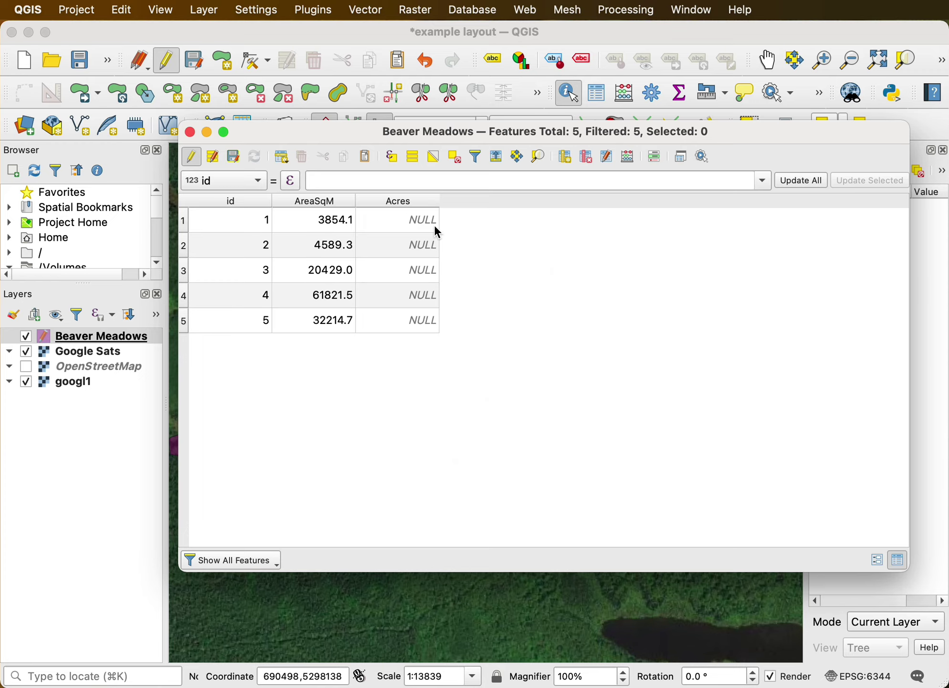
Step: Set the Field Calculator to update the existing Acres field
left_click(630, 156)
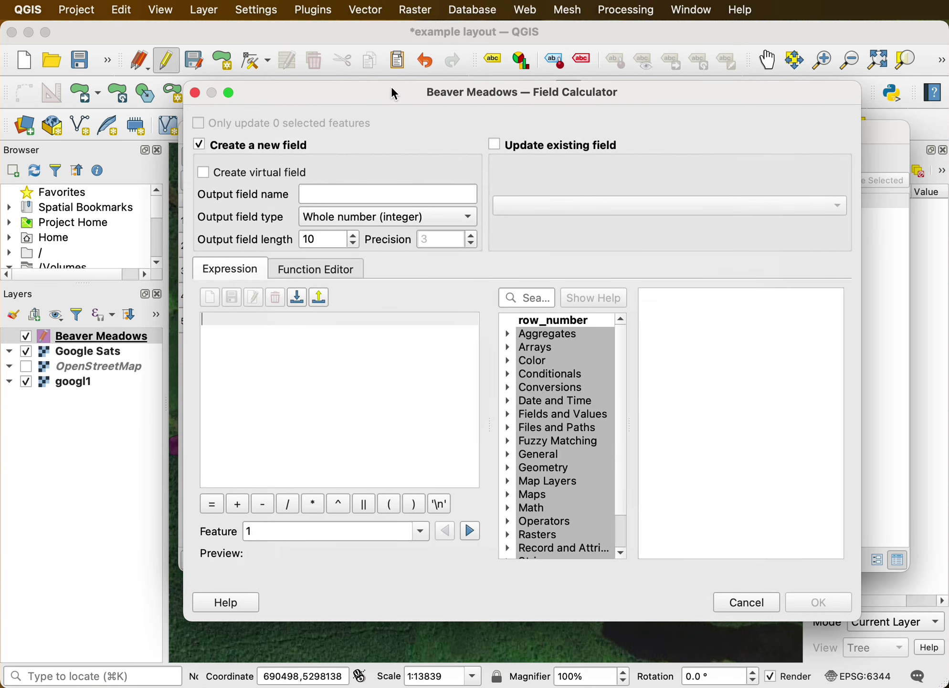
left_click_drag(390, 86, 430, 79)
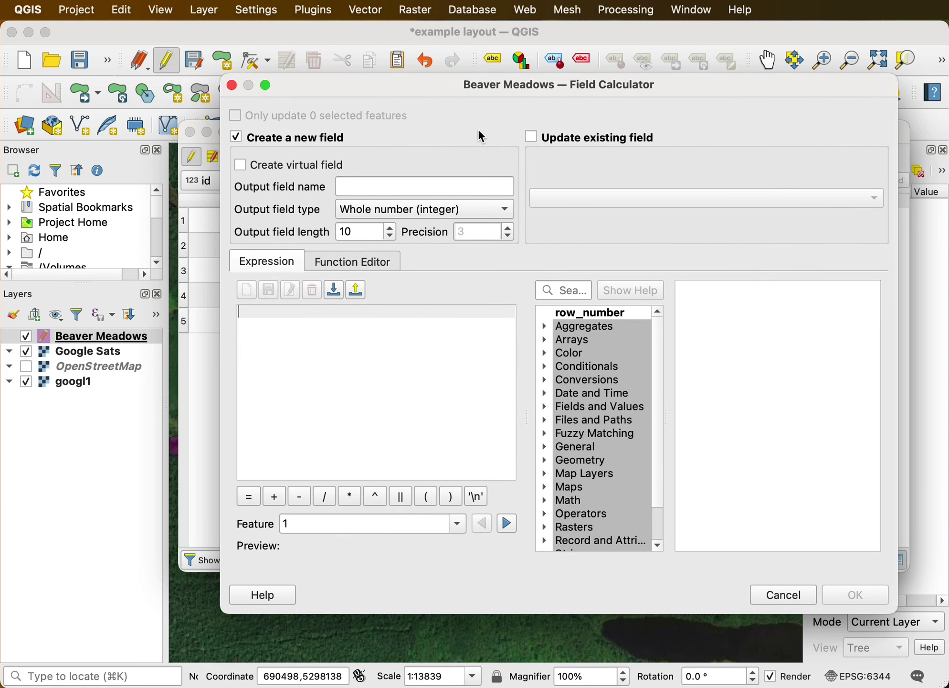
left_click(532, 138)
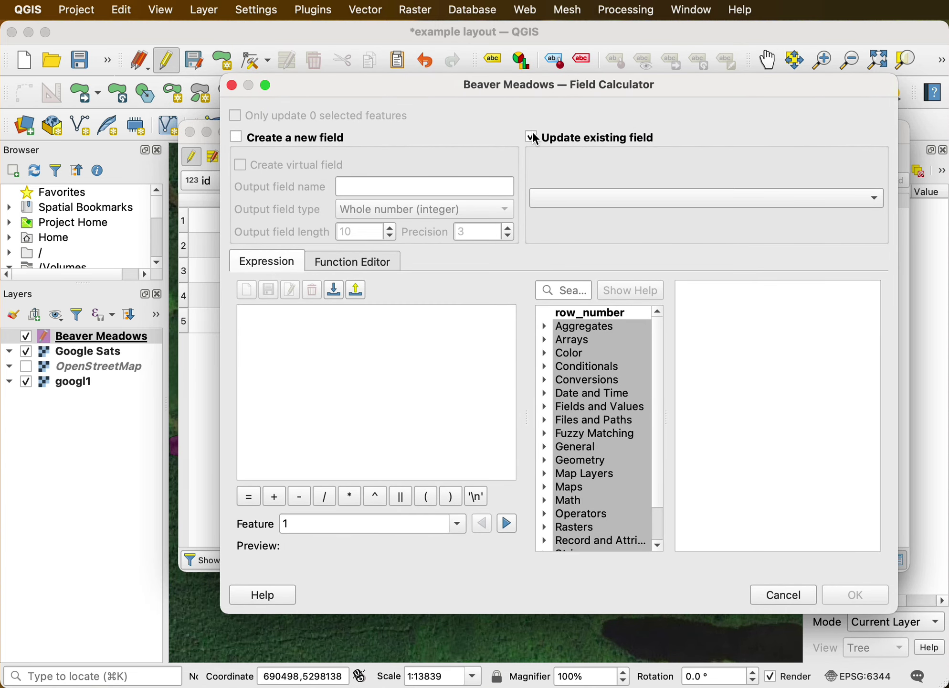
left_click(864, 198)
left_click(864, 198)
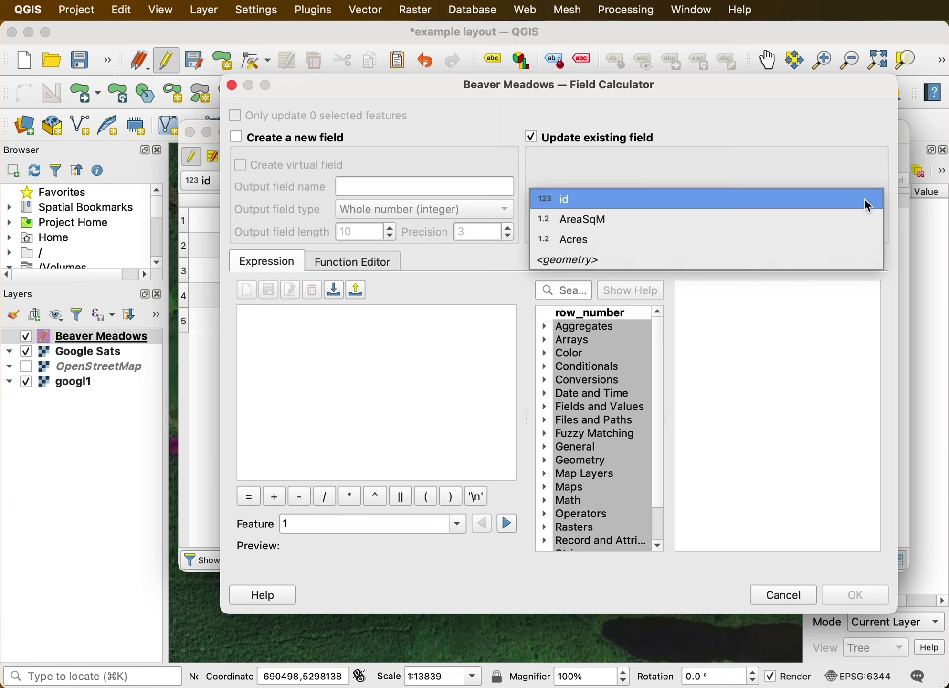
left_click(842, 234)
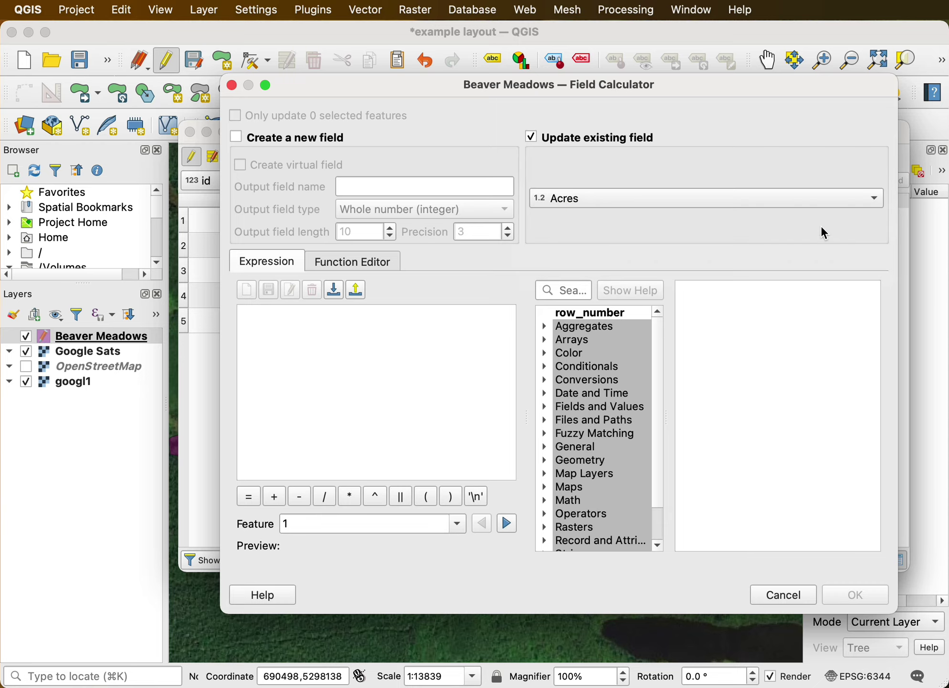
Step: Enter the expression "AreaSqM"/4046.9 and apply it to Acres
left_click(290, 325)
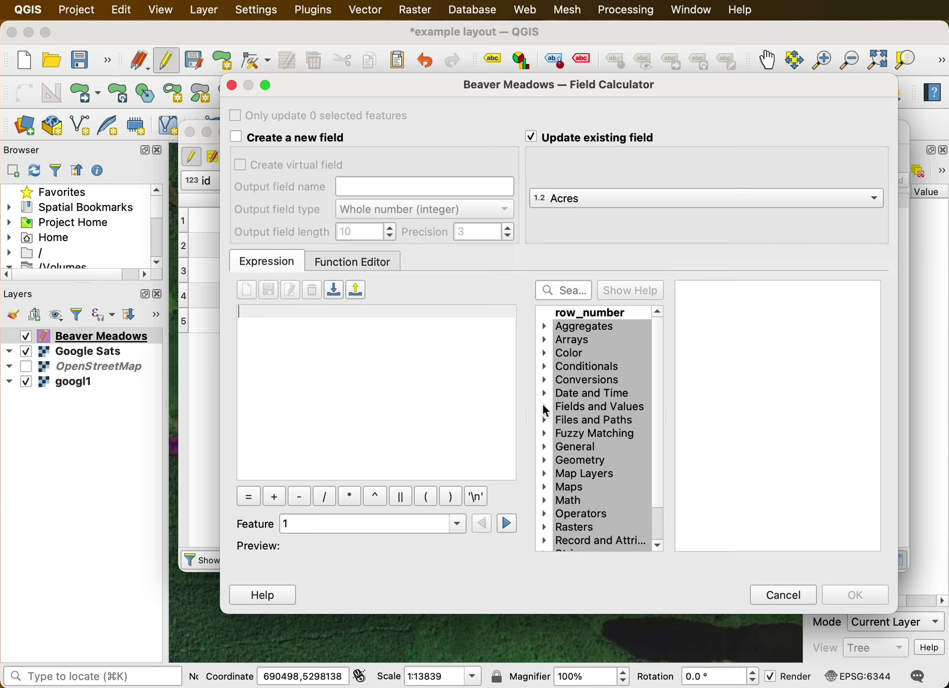
left_click(544, 407)
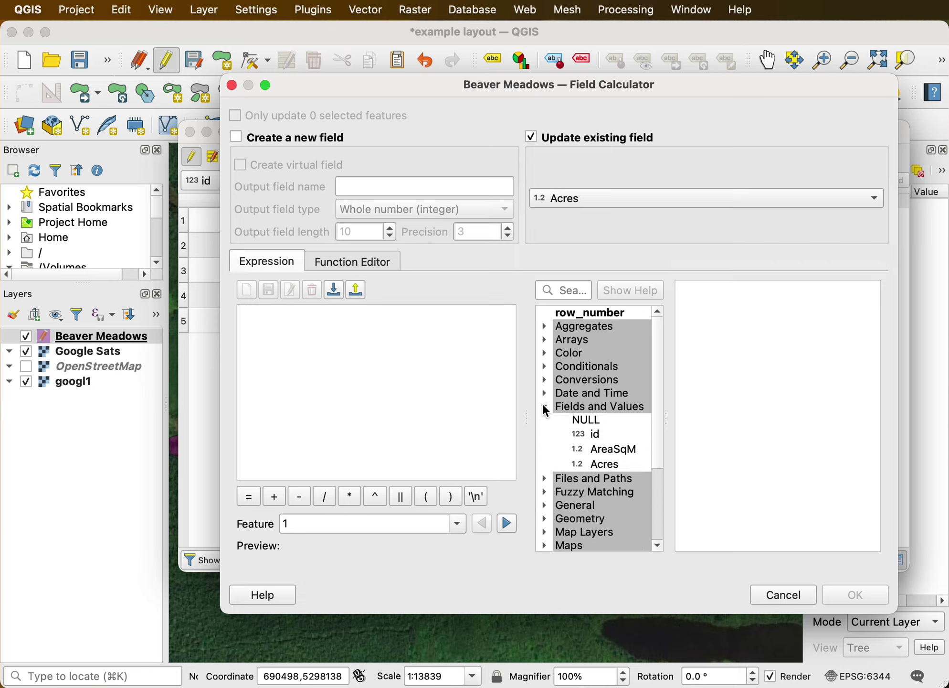
double_click(613, 449)
left_click(325, 495)
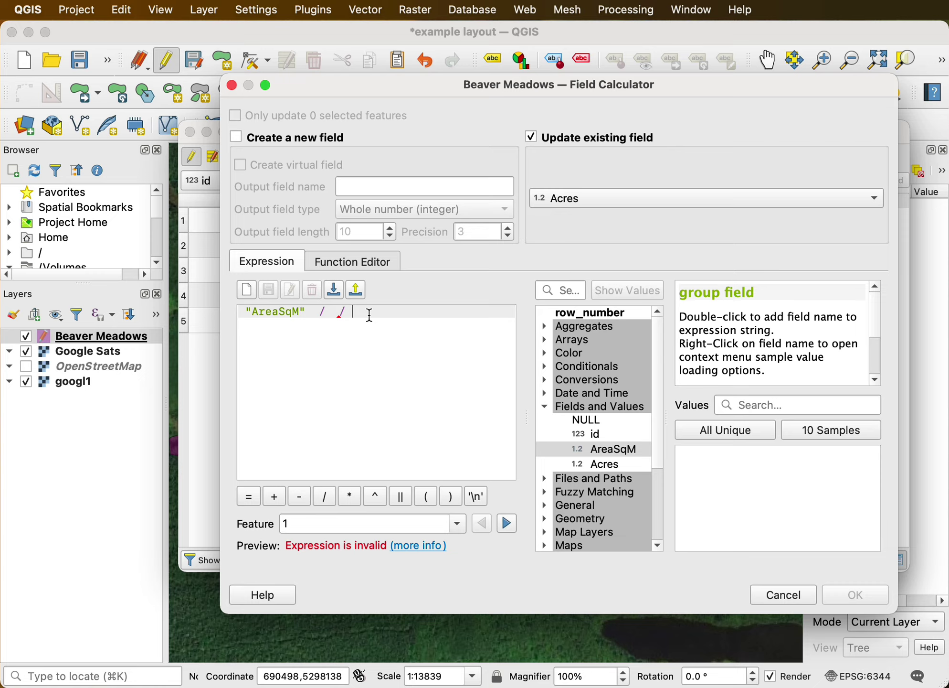
key("BackSpace")
left_click_drag(312, 312, 349, 313)
key("BackSpace")
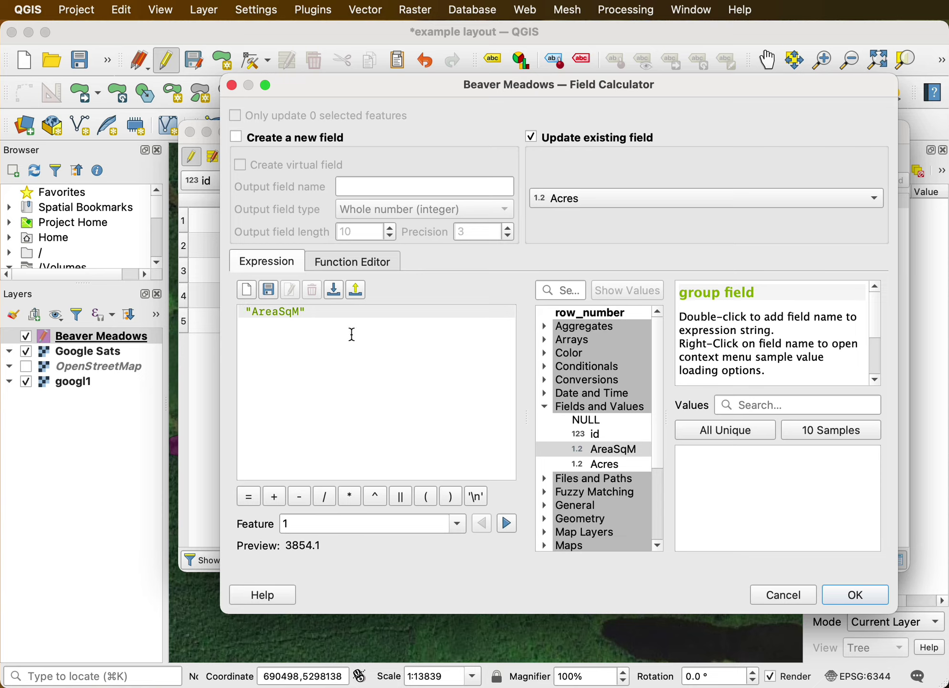
type("/")
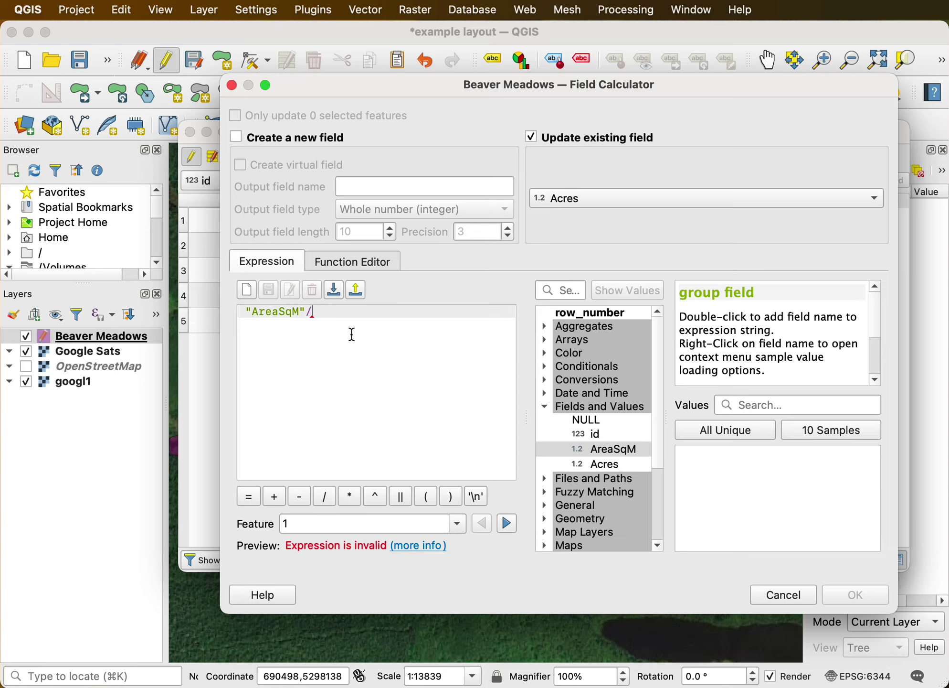
type("4046.")
type("9")
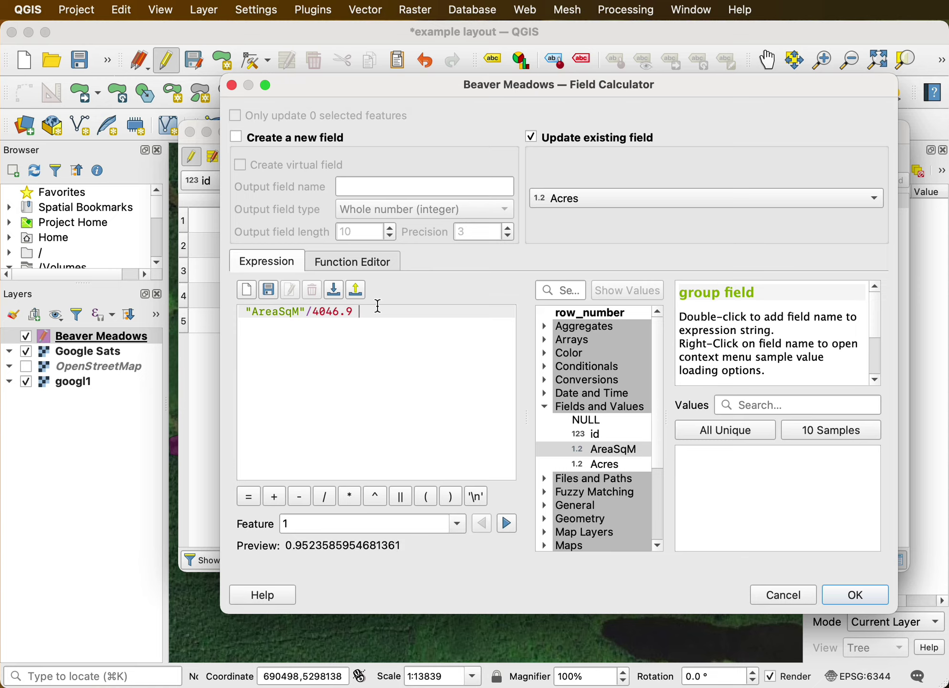
key("Return")
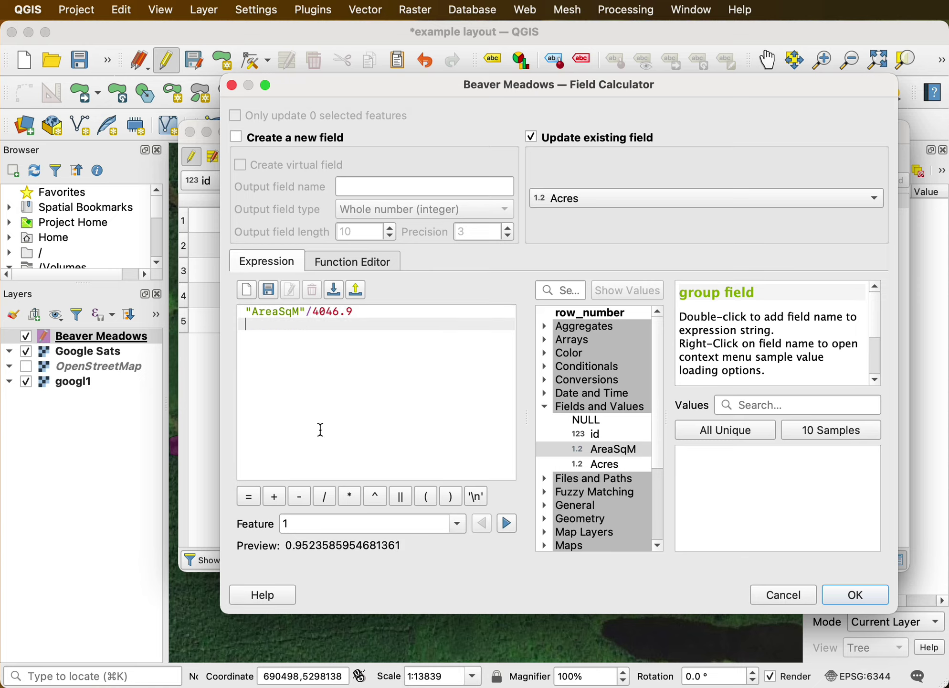
left_click(856, 594)
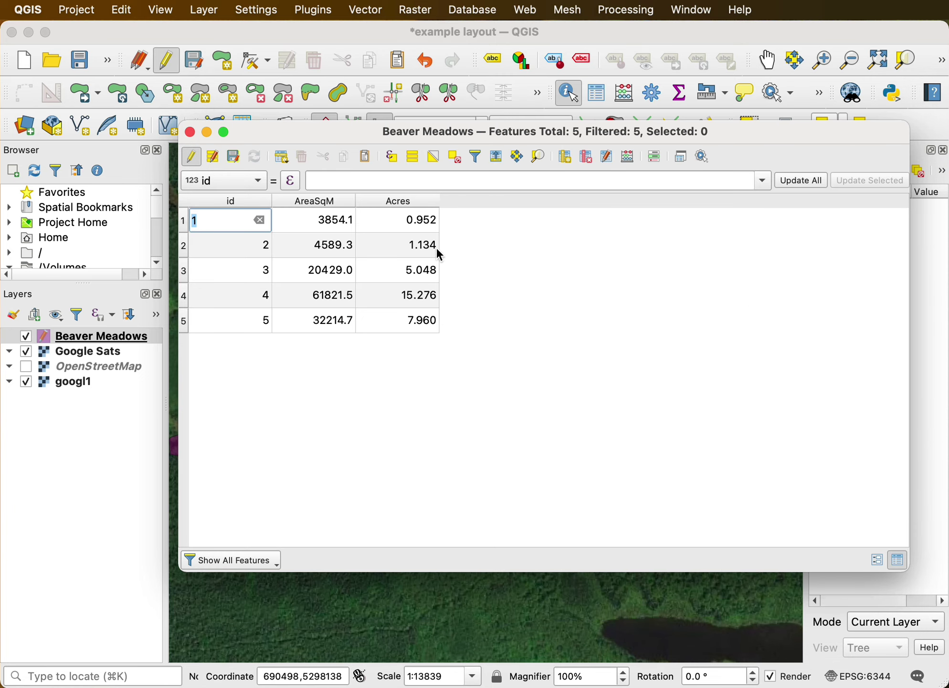
Step: Save the Acres edits, close the attribute table, and stop editing Beaver Meadows
left_click(233, 155)
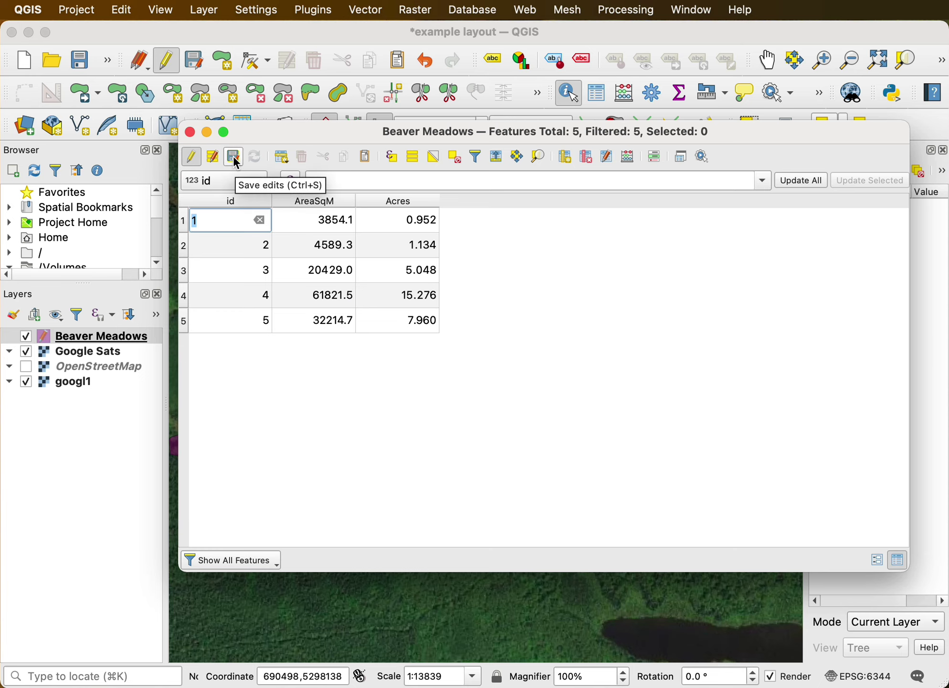
left_click(191, 132)
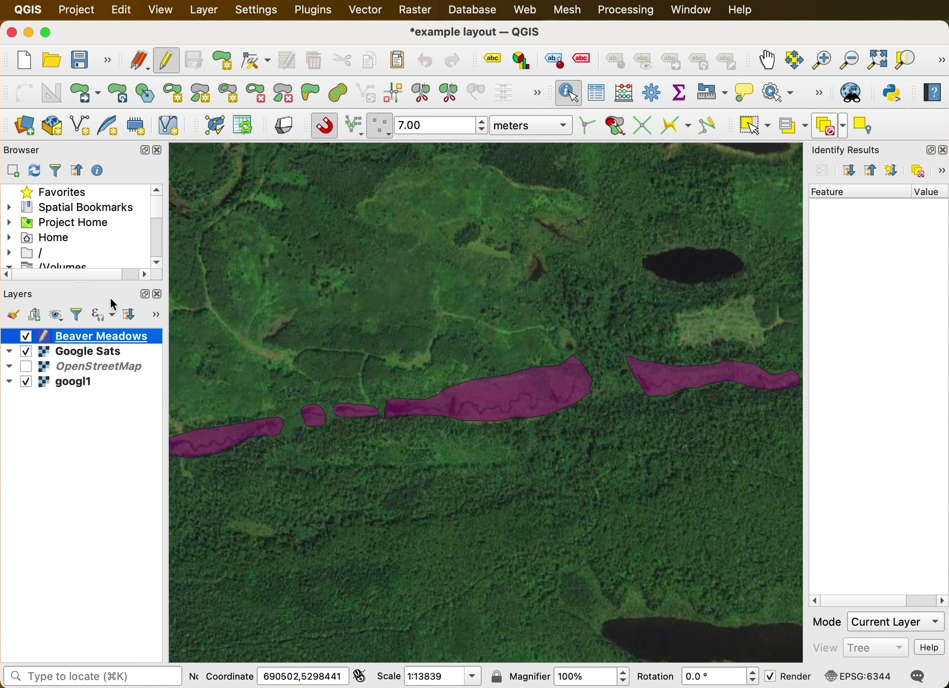
left_click(163, 62)
Step: Reopen the Beaver Meadows attribute table to check the values, then close it
right_click(86, 332)
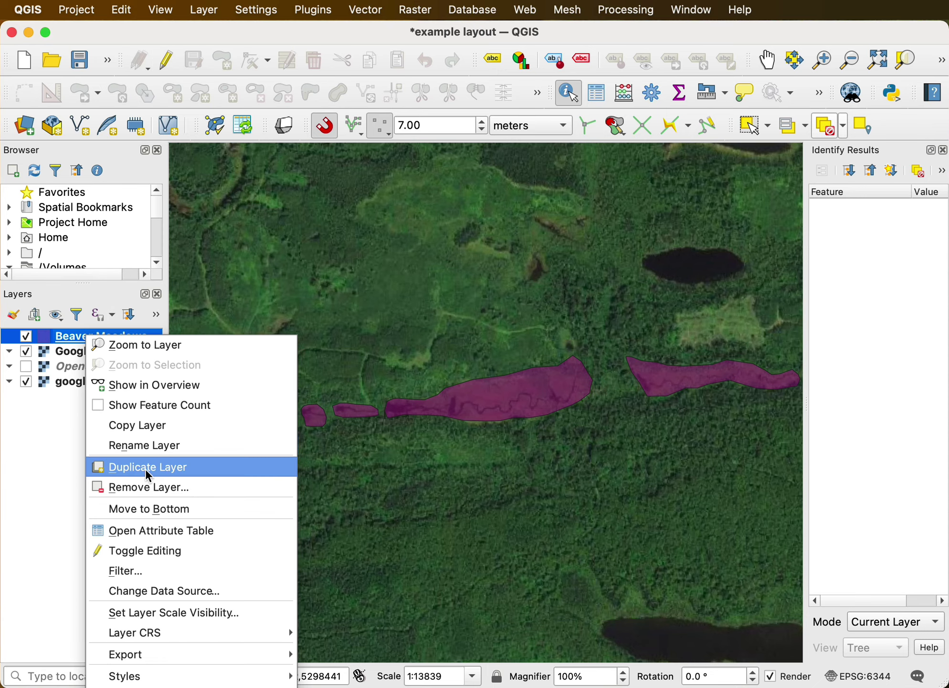
left_click(150, 530)
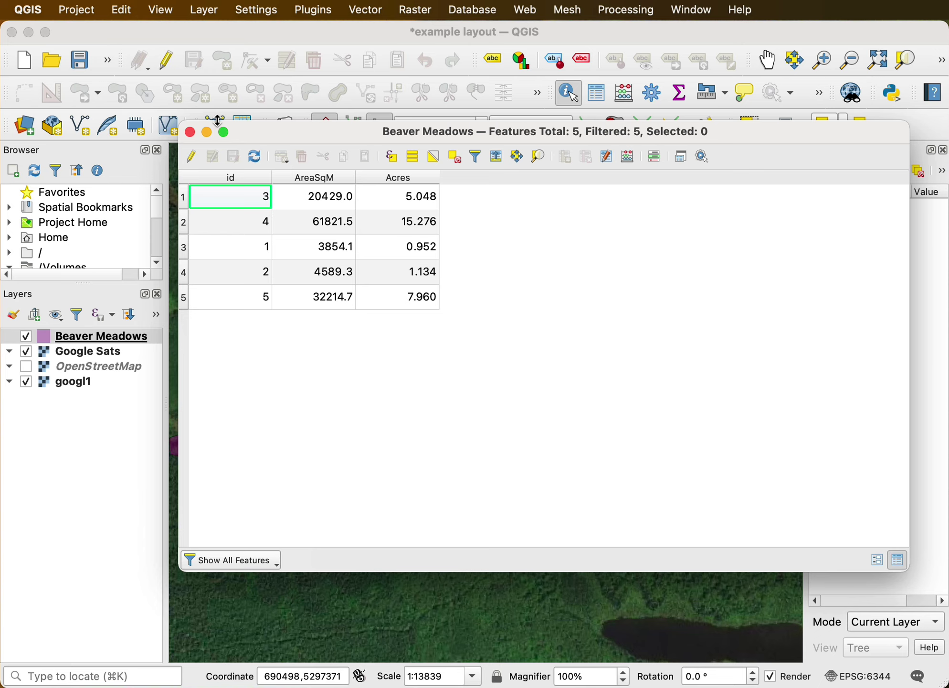
left_click(189, 131)
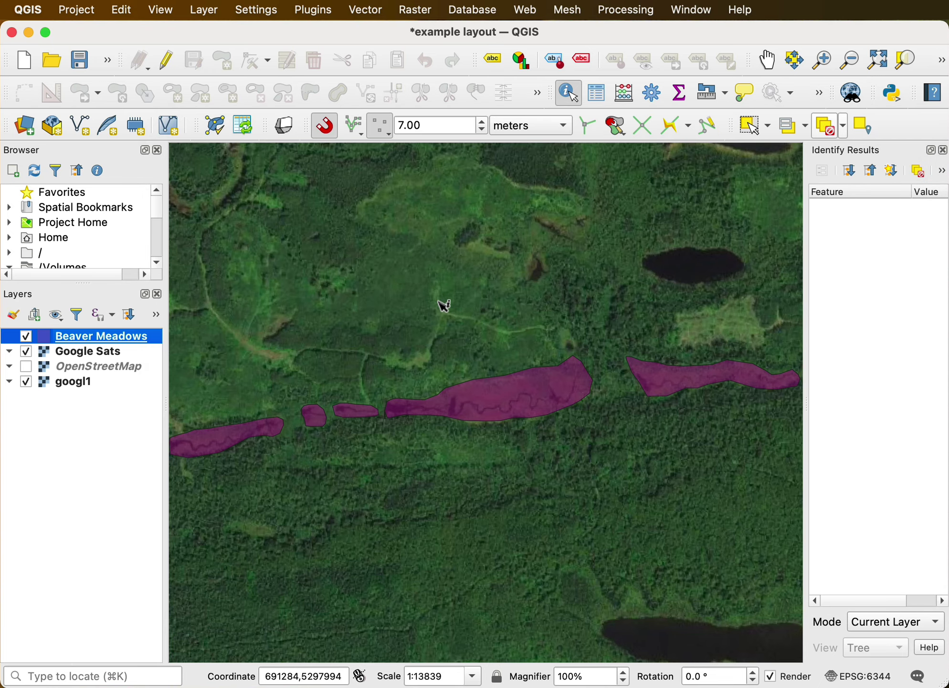